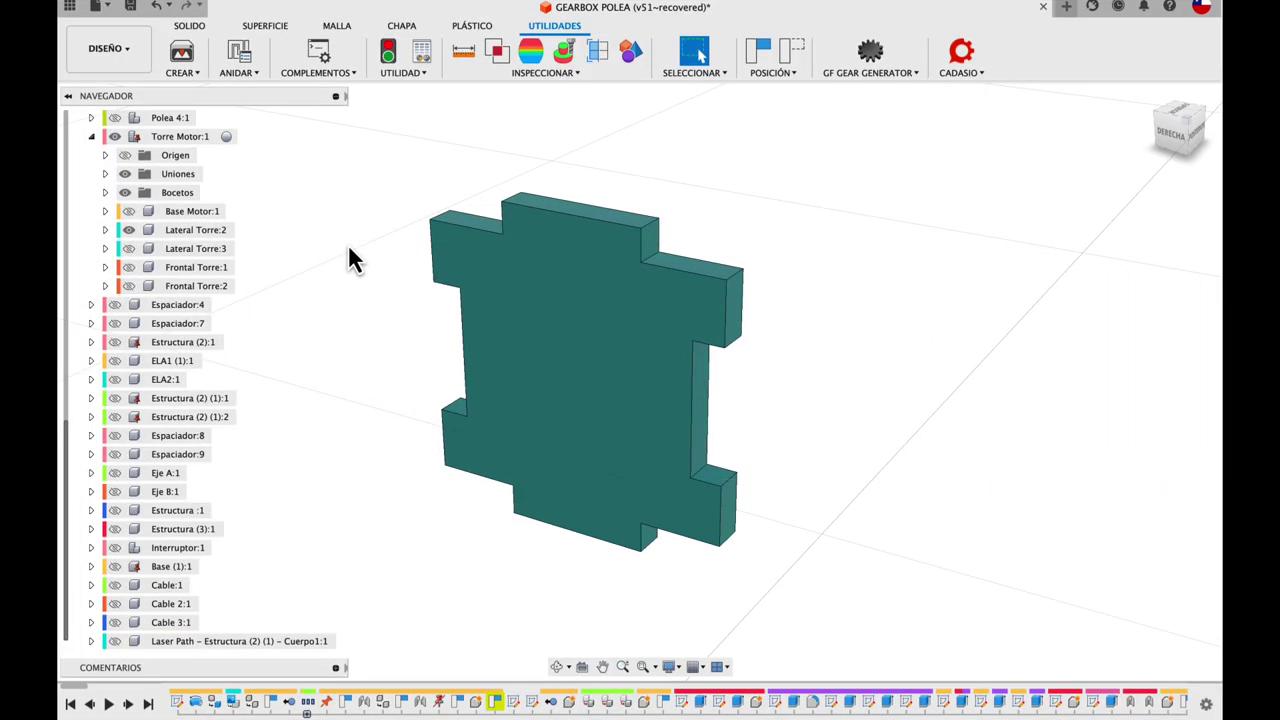
Switch to the SOLIDO tools and orbit the view slightly around the Lateral Torre plate
click(189, 26)
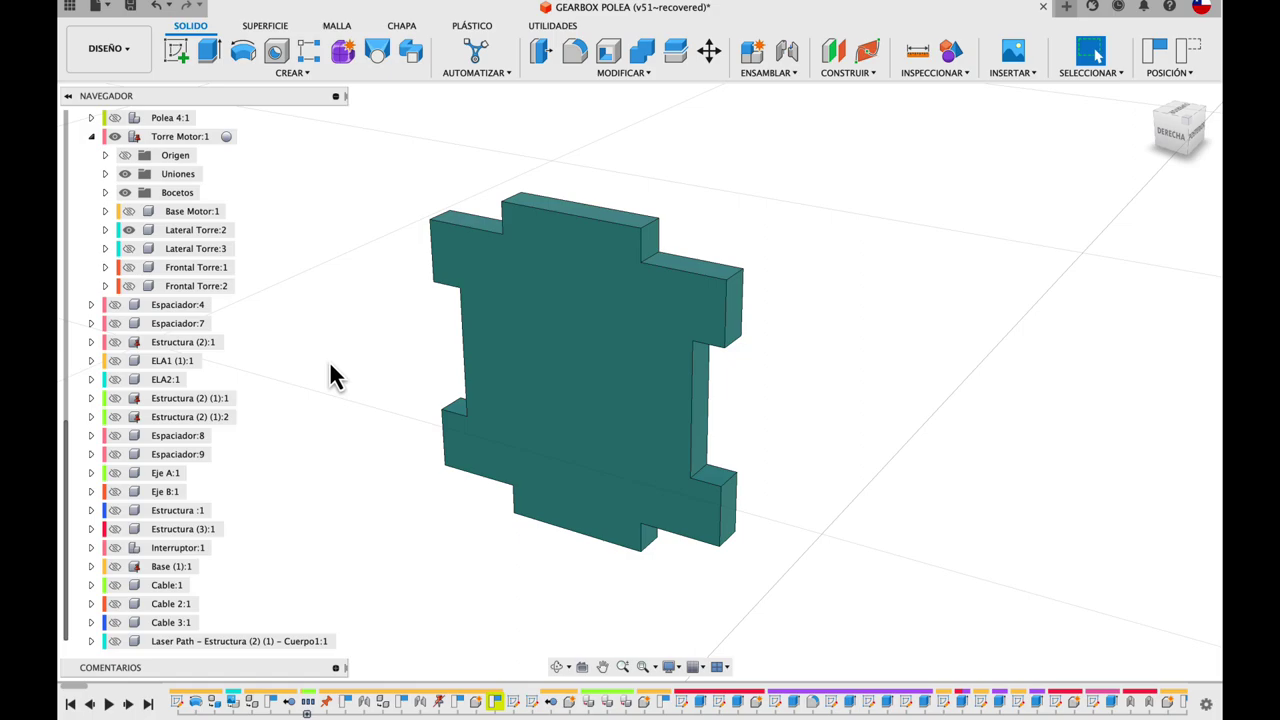
shift+middle_drag(666, 180, 697, 186)
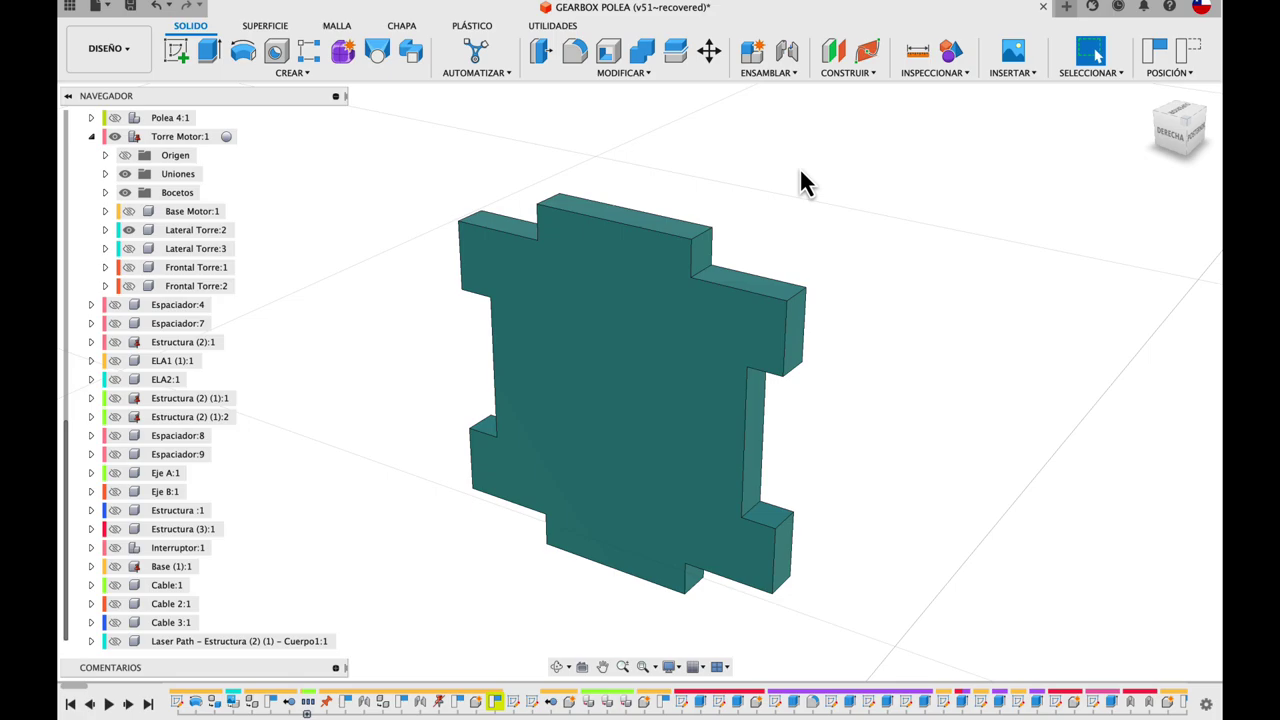
Measure the plate's top edge with Inspeccionar > Medir, confirming 14.00 mm
click(918, 52)
click(585, 222)
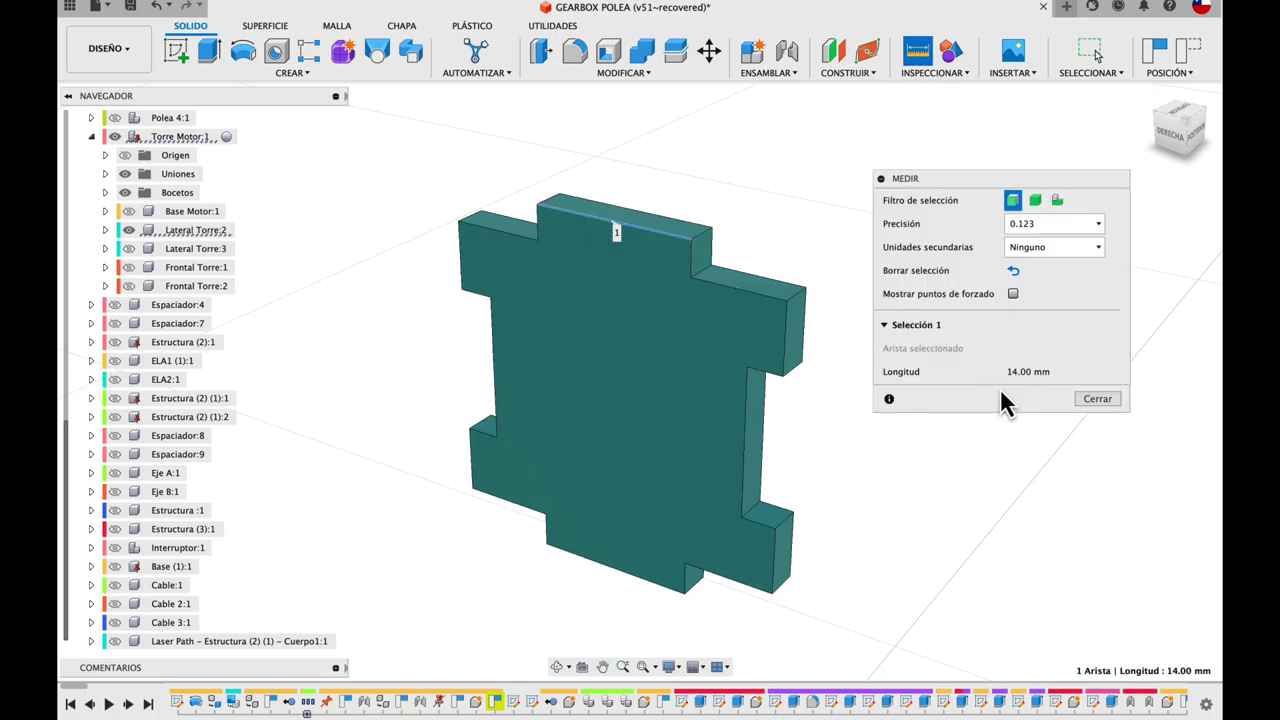
click(1098, 400)
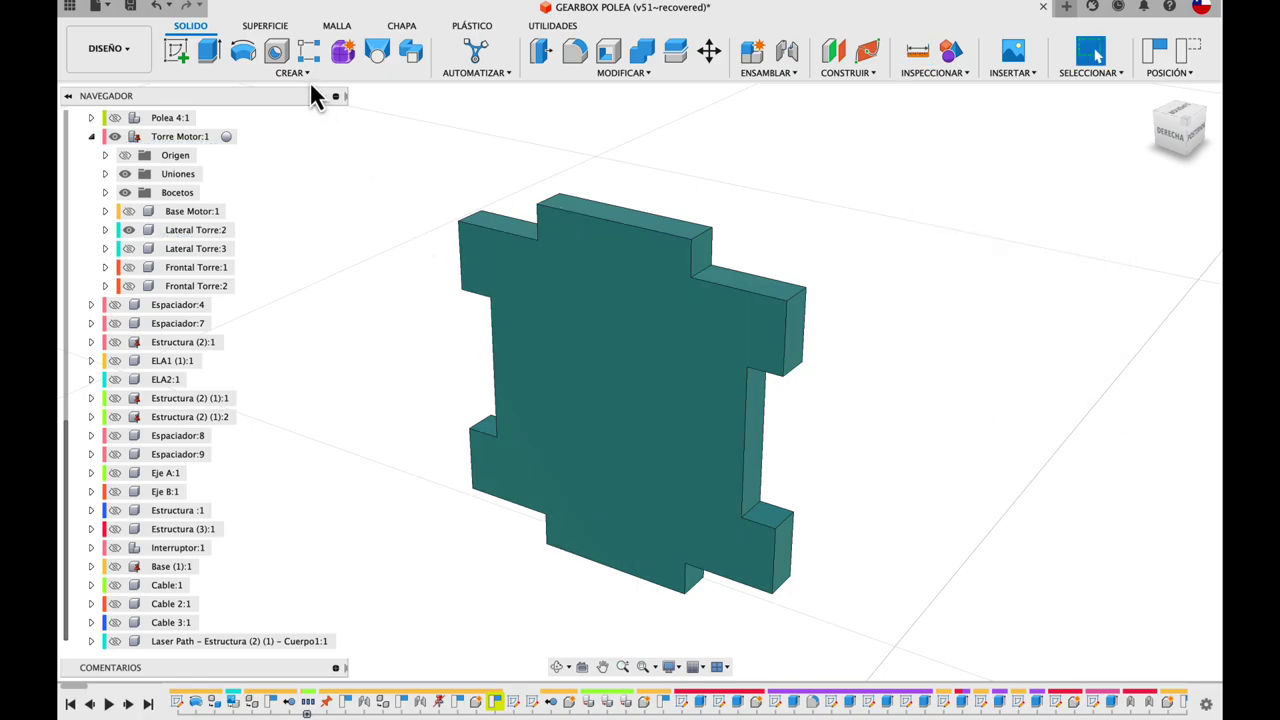
Open the Fusion 360 App Store via Utilidades > Complementos
click(300, 74)
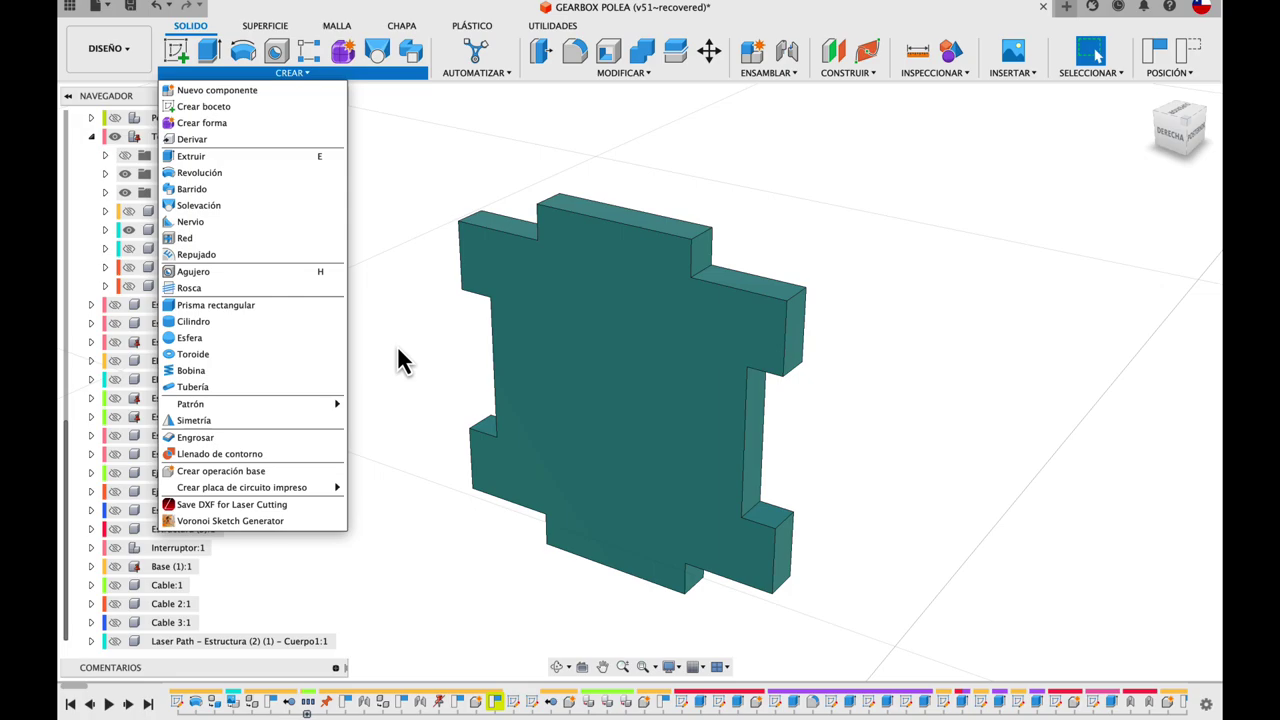
click(398, 351)
click(552, 28)
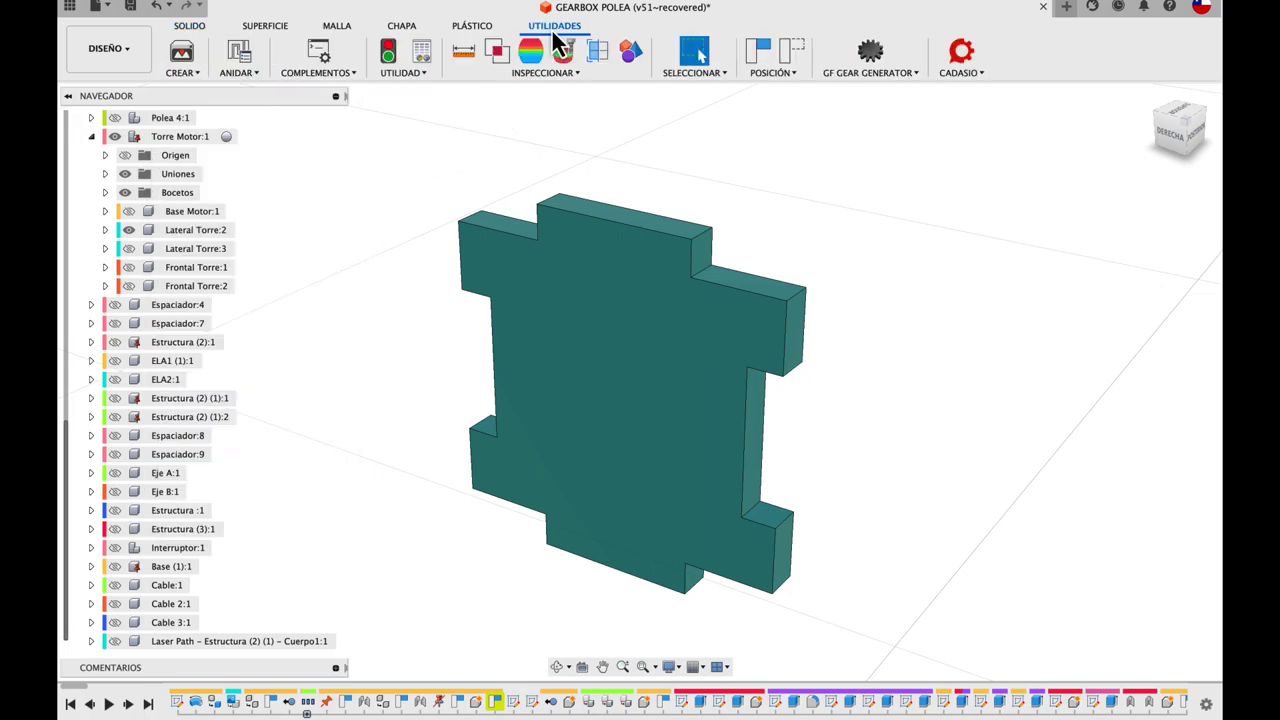
click(337, 72)
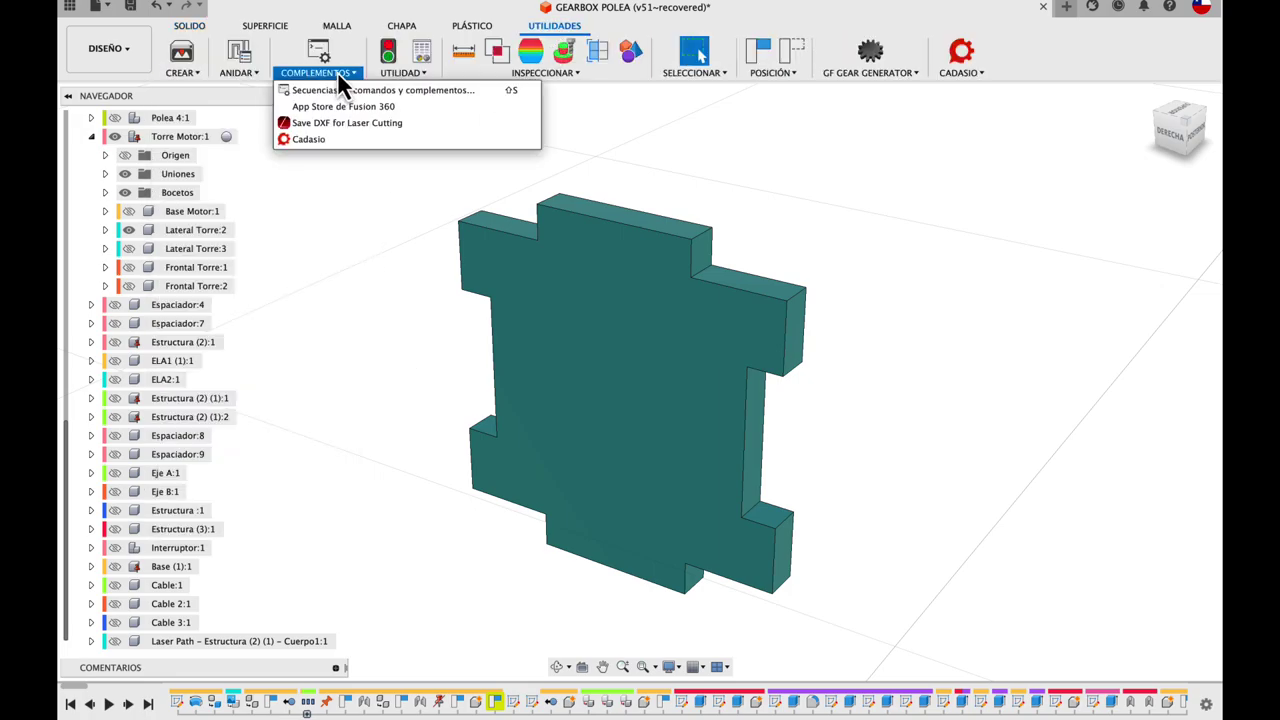
click(296, 107)
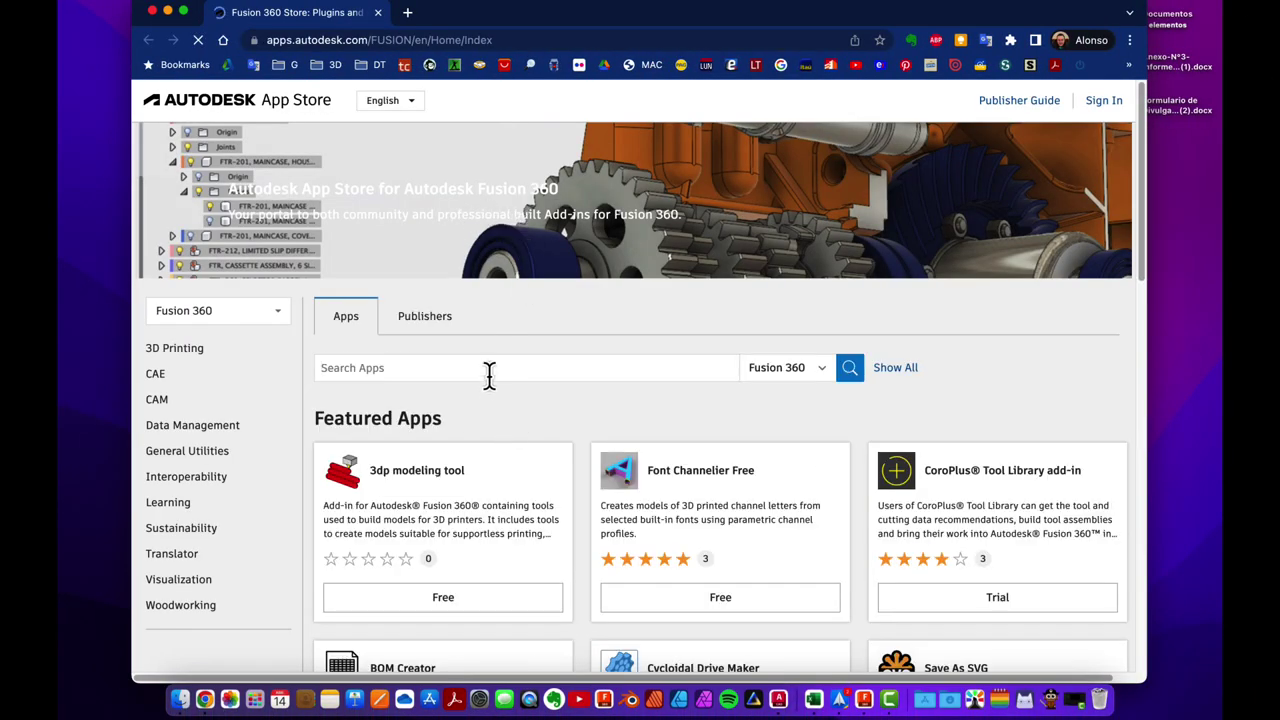
Search the store for 'dxf laser', view the free DXF for Laser add-in, then return to Fusion 360
click(492, 368)
text(dx)
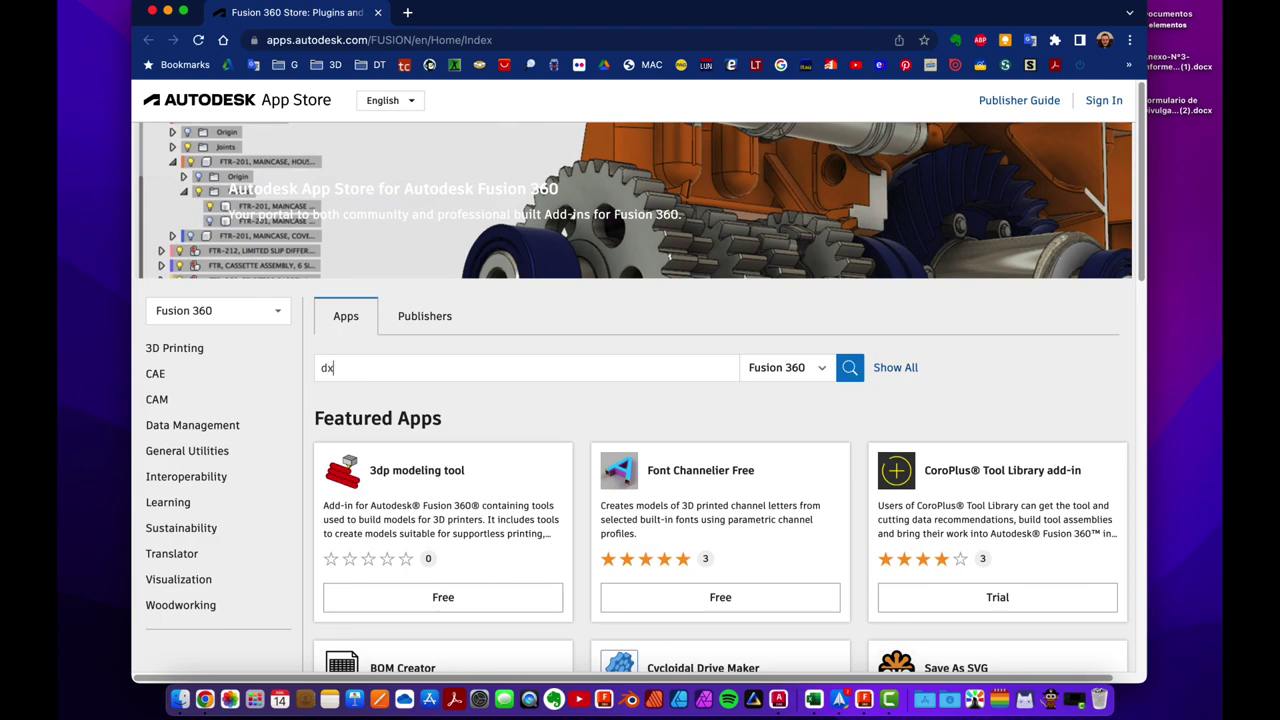
text(f laser)
key(Return)
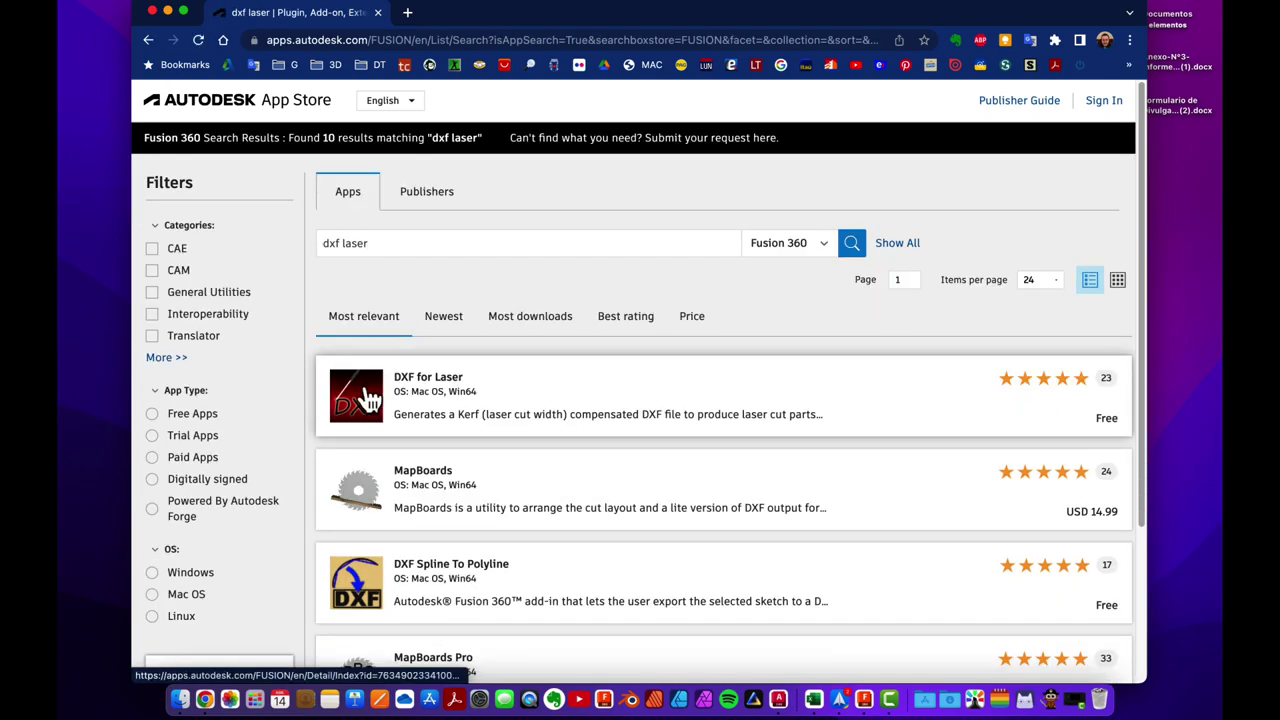
click(368, 398)
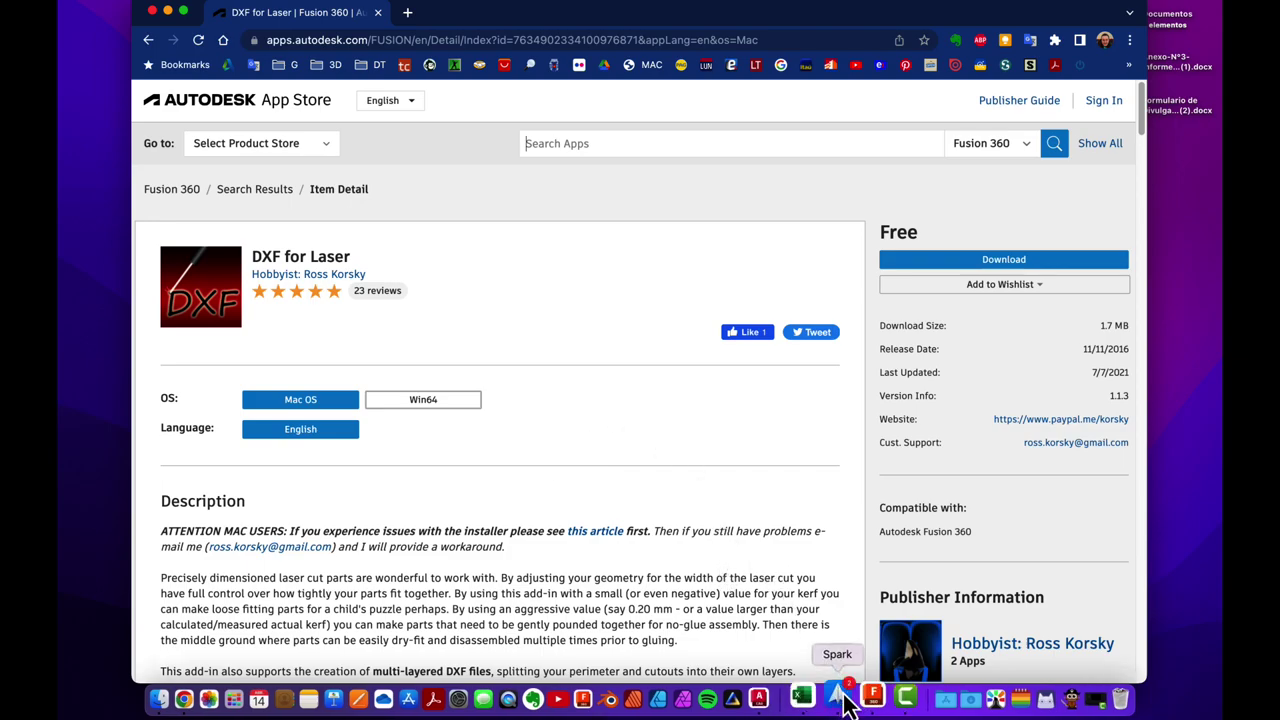
click(860, 668)
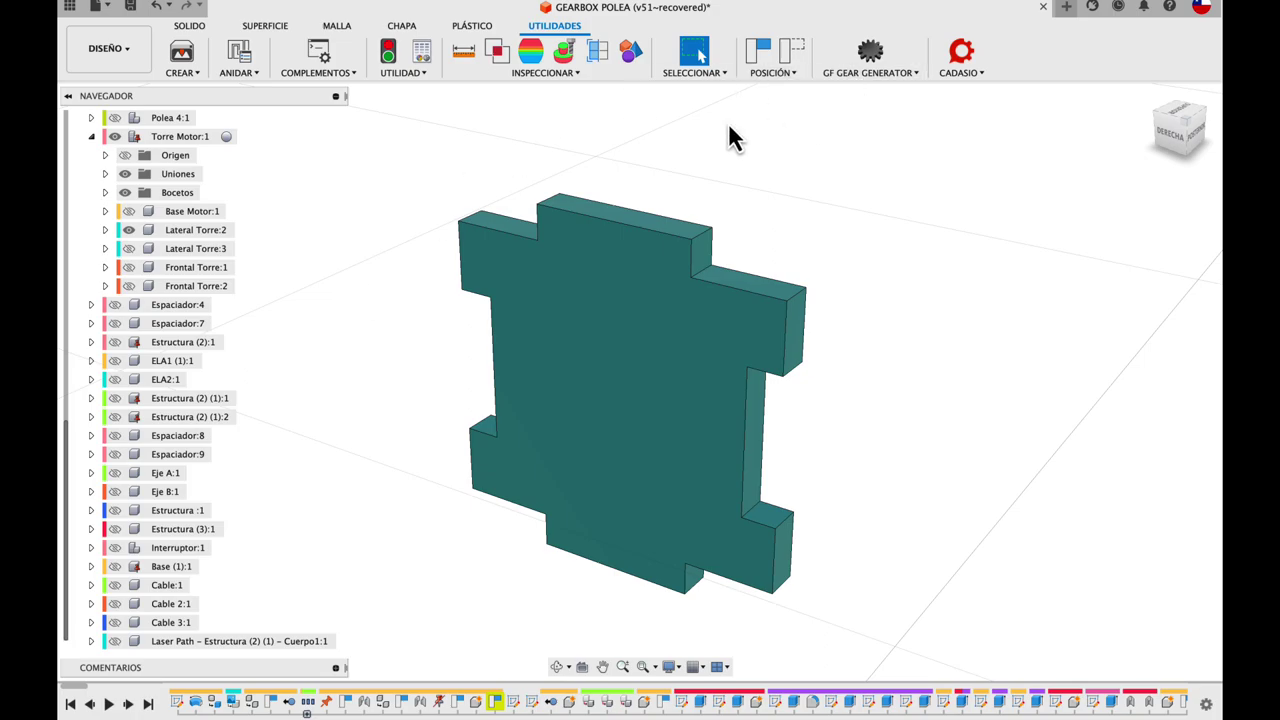
Start Save DXF for Laser Cutting with Cleanup on Success and select the plate's 756 mm² front face
click(192, 27)
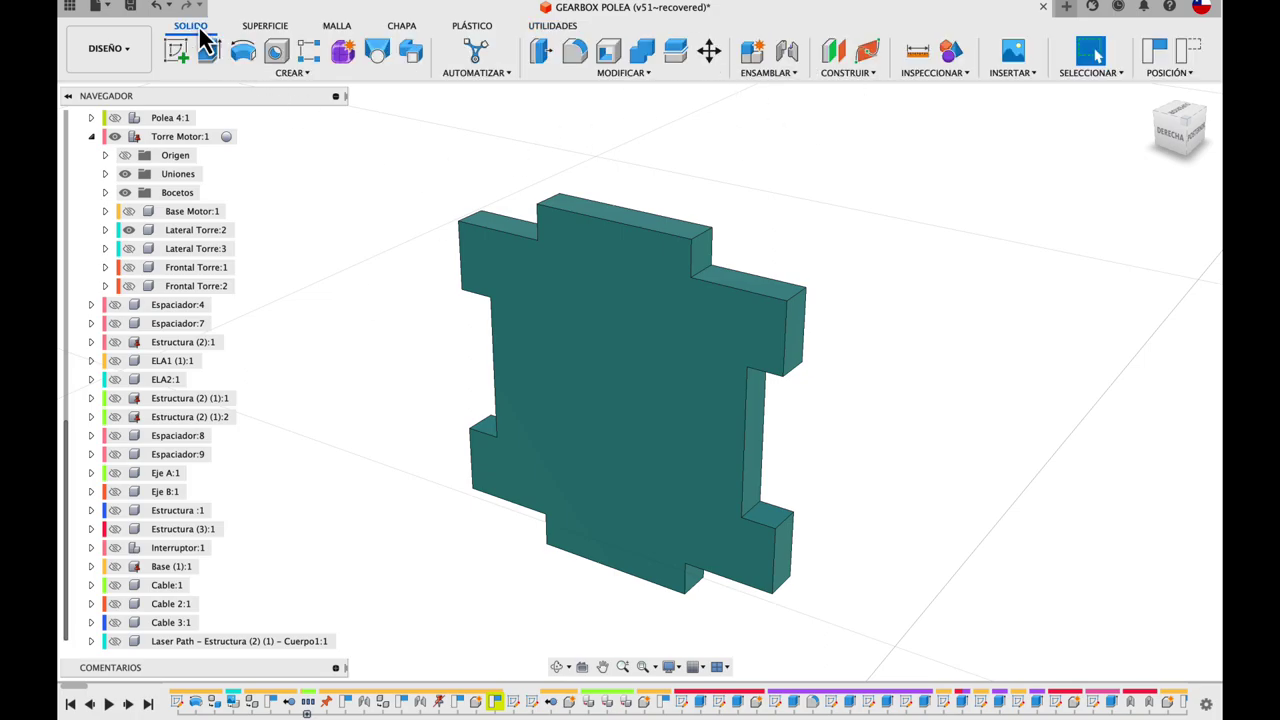
click(298, 75)
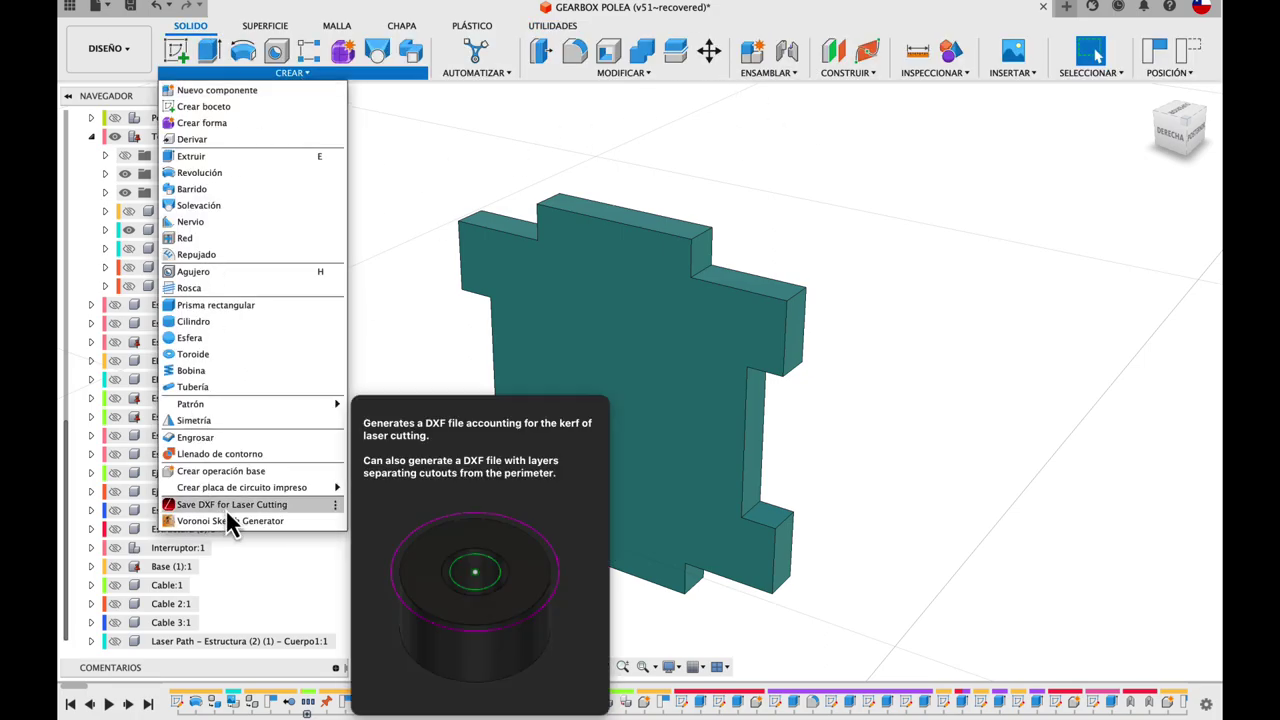
click(226, 508)
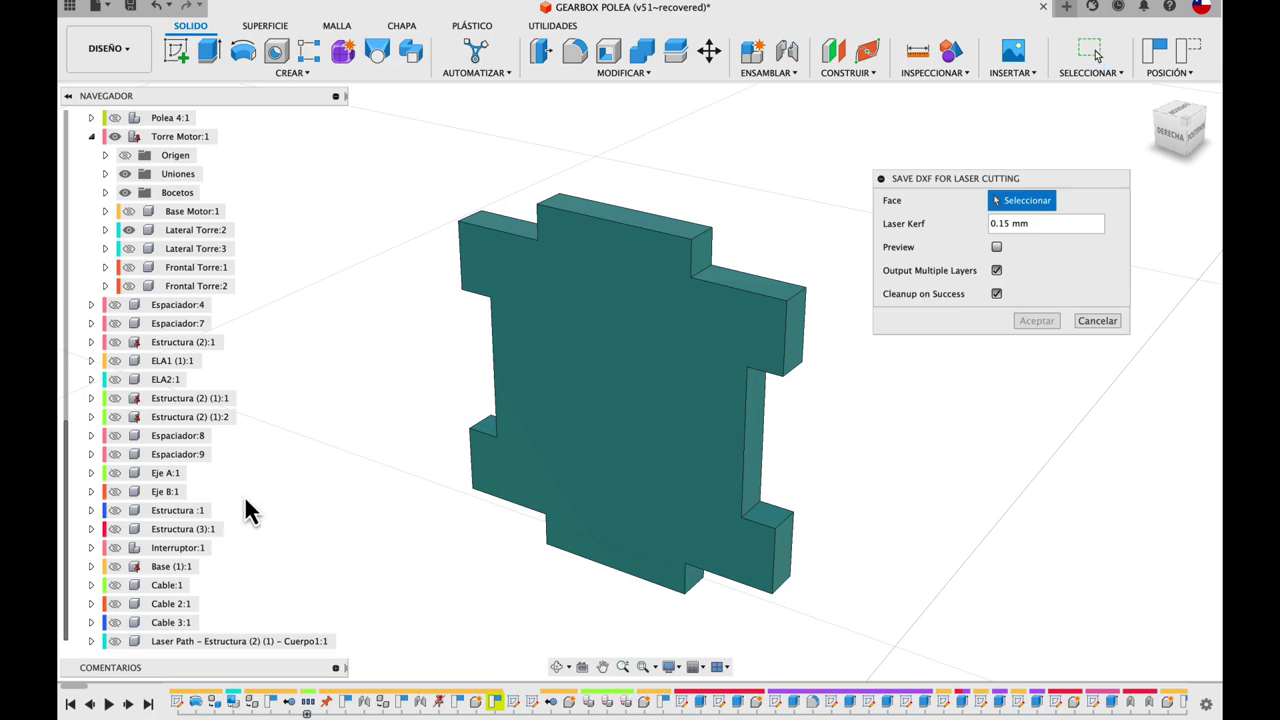
click(996, 293)
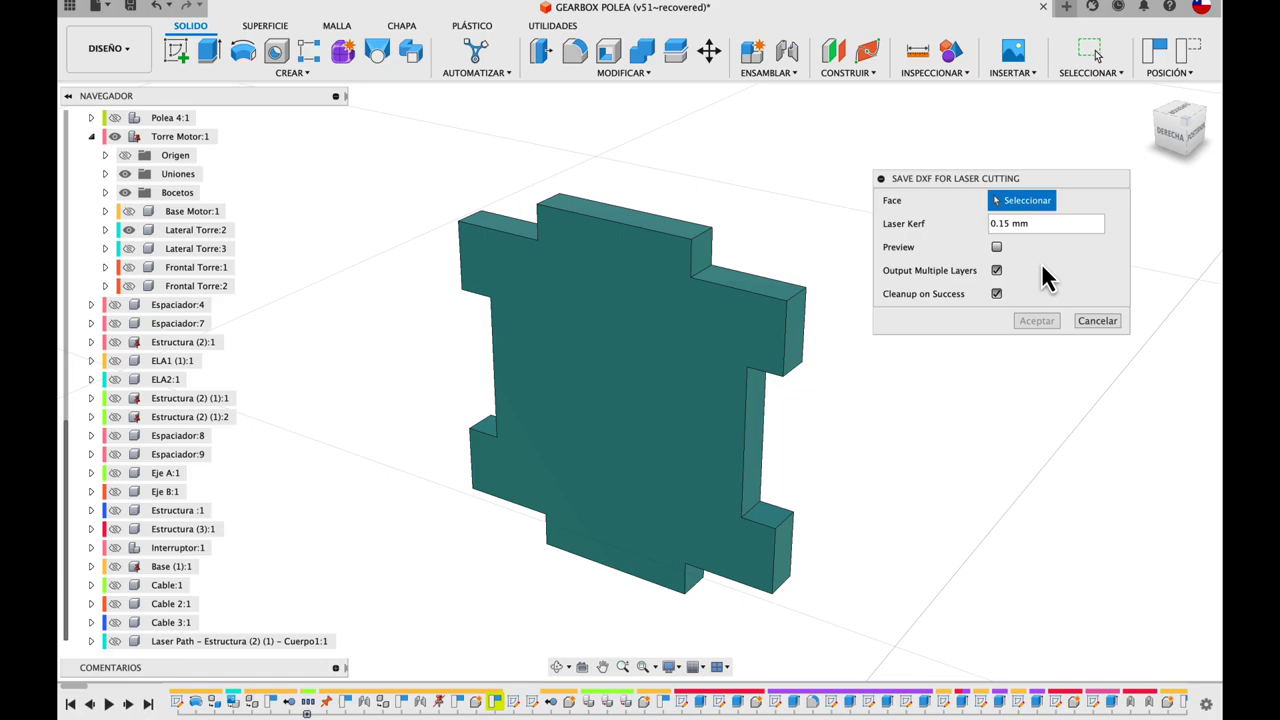
click(560, 400)
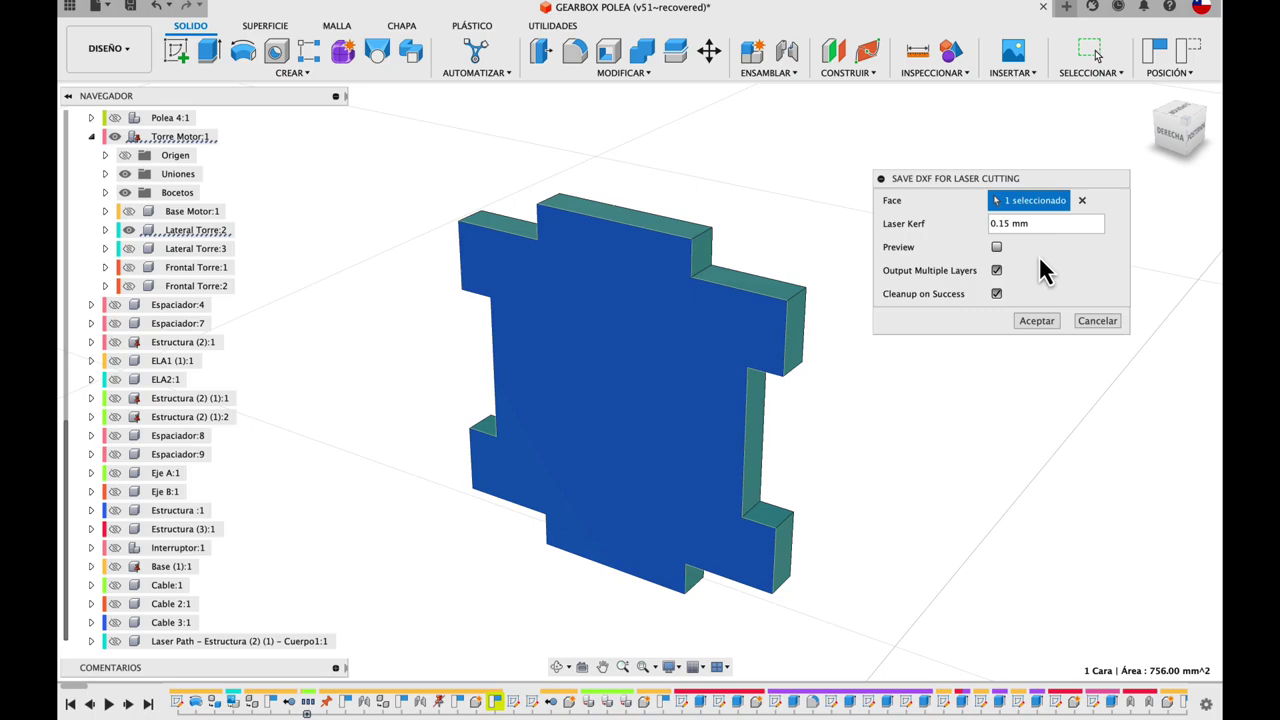
Export Lateral Torre - Cuerpo1.dxf to the desktop and minimise Fusion 360
click(1038, 321)
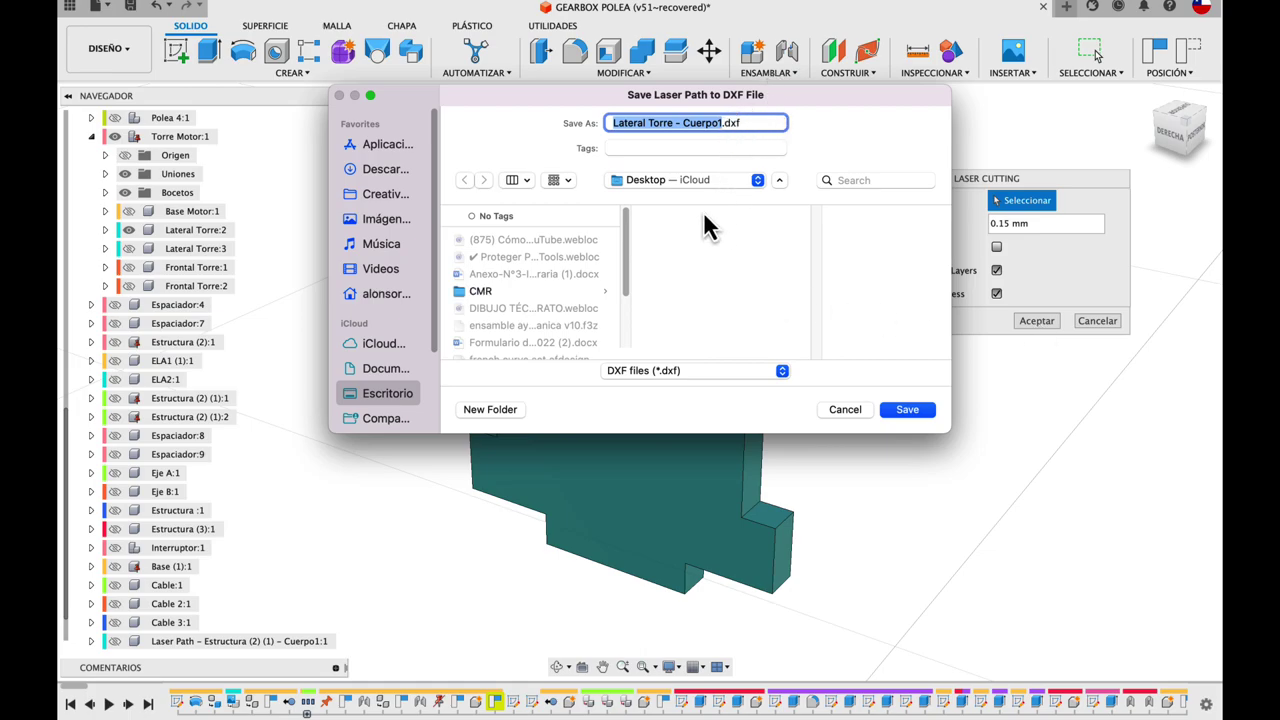
click(914, 412)
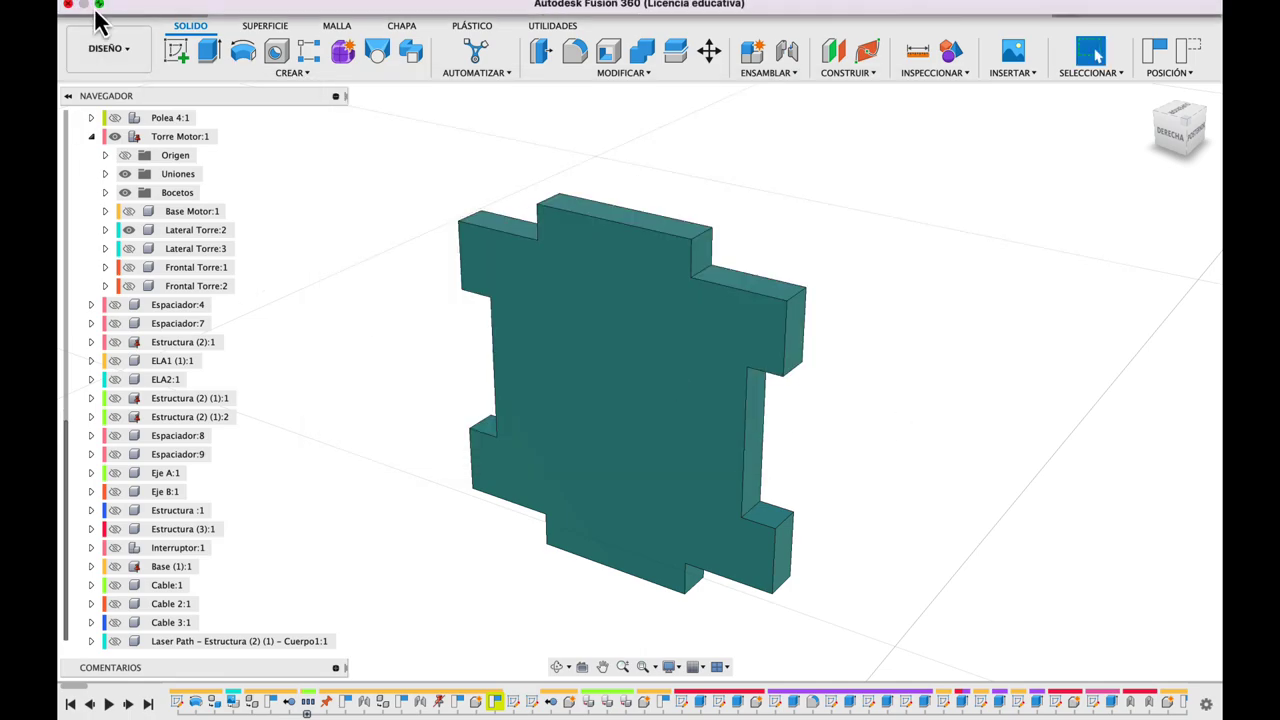
click(97, 7)
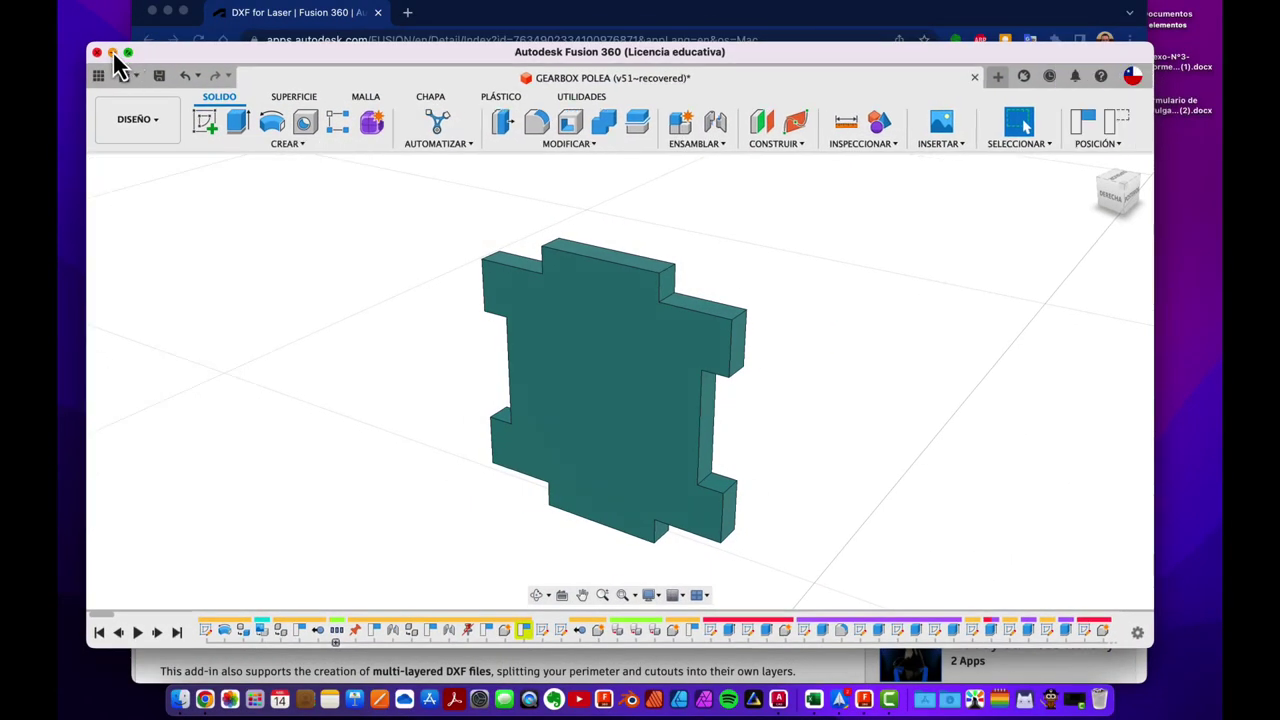
click(112, 51)
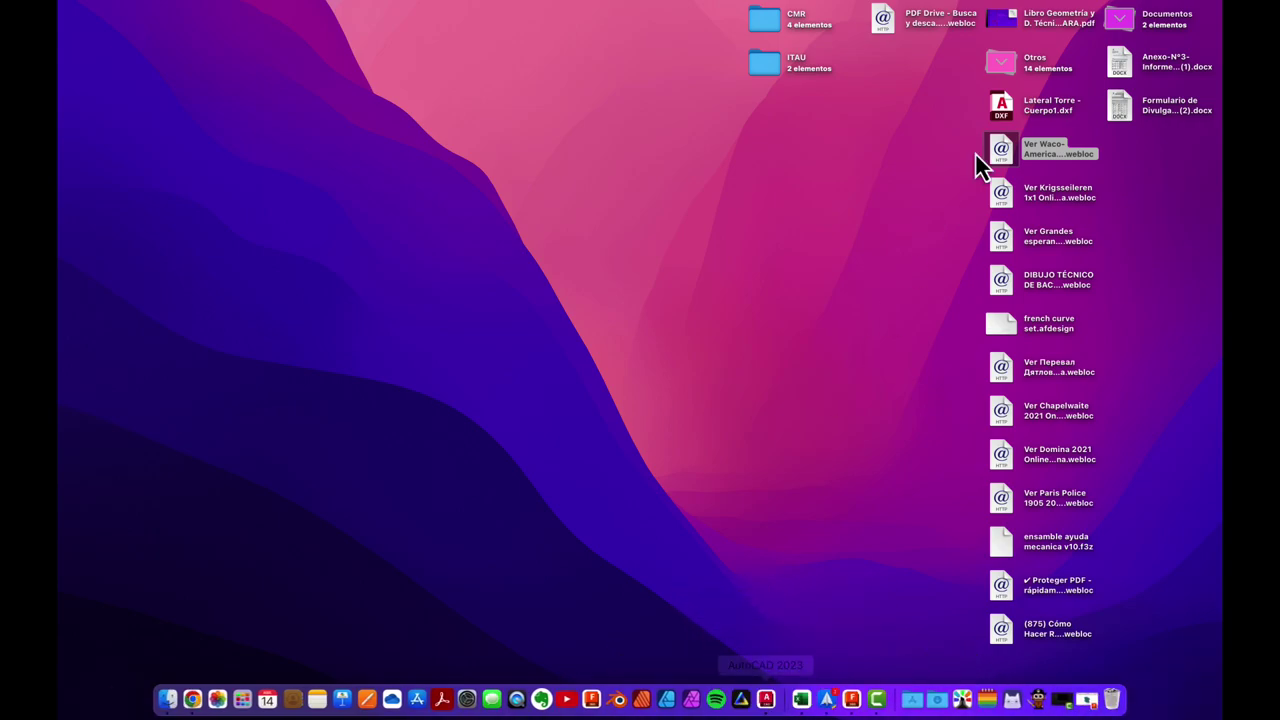
Launch AutoCAD, start a new acad.dwt drawing, and drag Lateral Torre - Cuerpo1.dxf into it
click(774, 664)
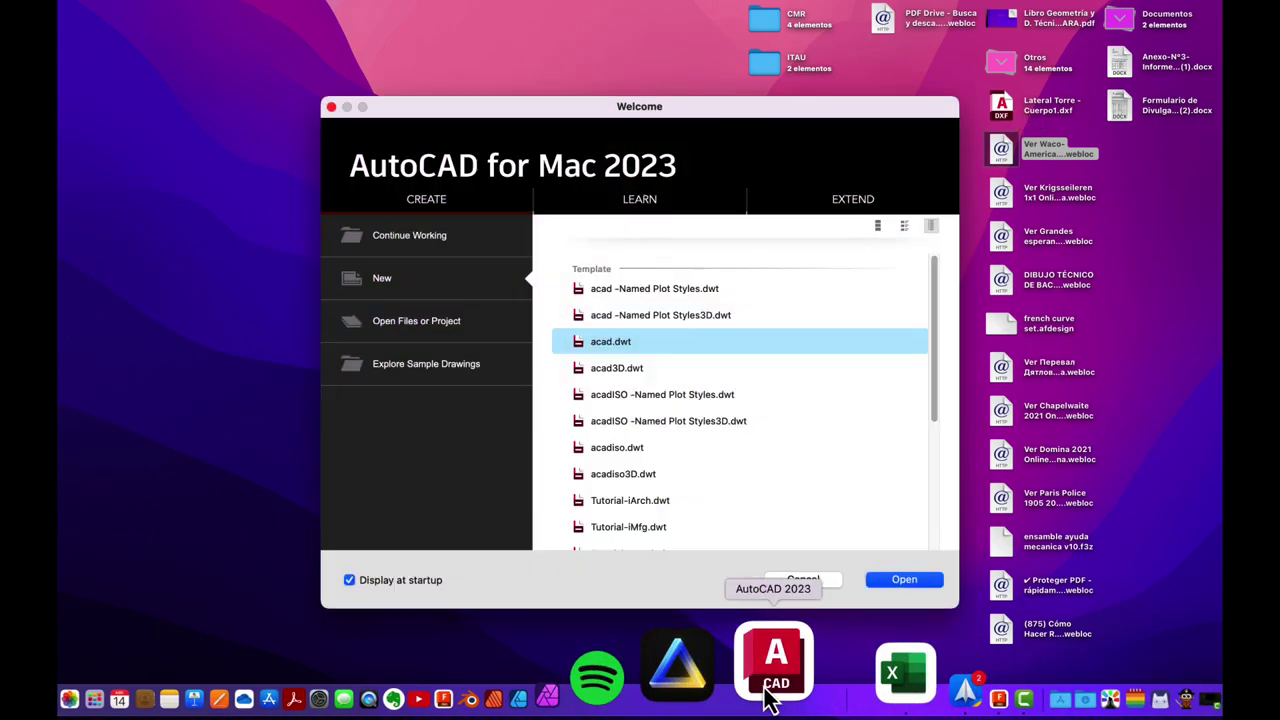
click(898, 581)
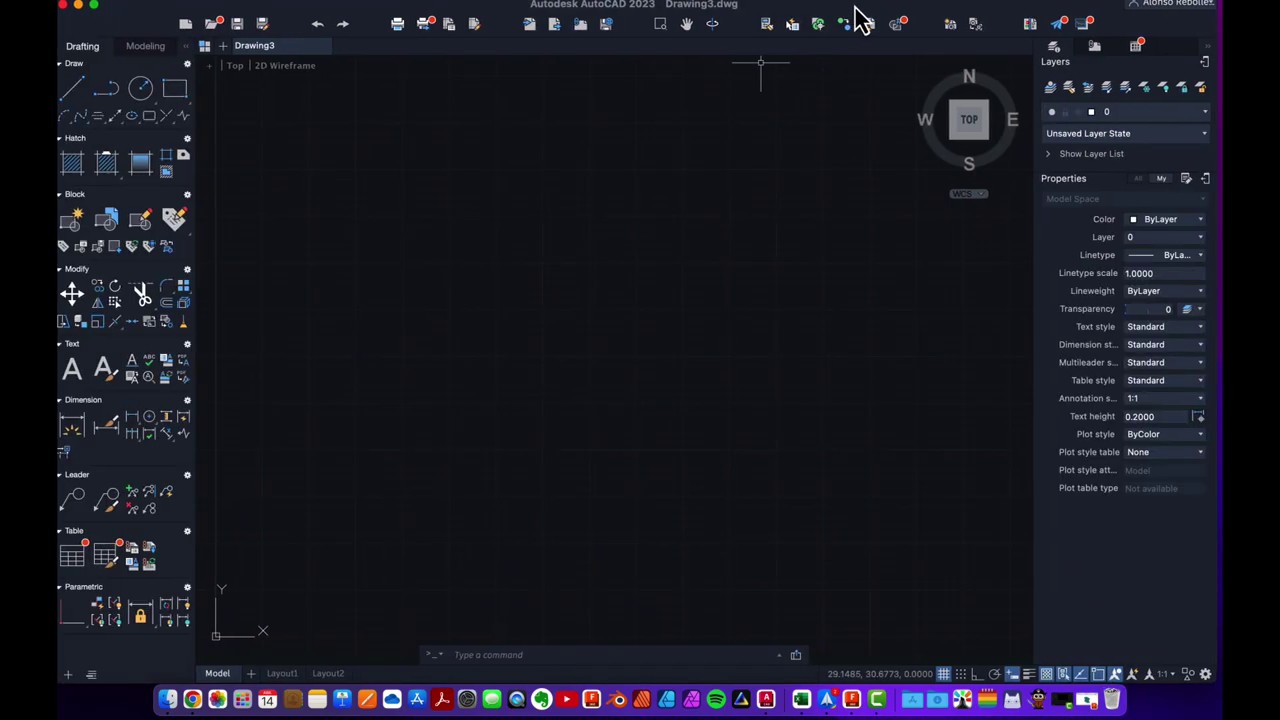
drag(865, 16, 811, 136)
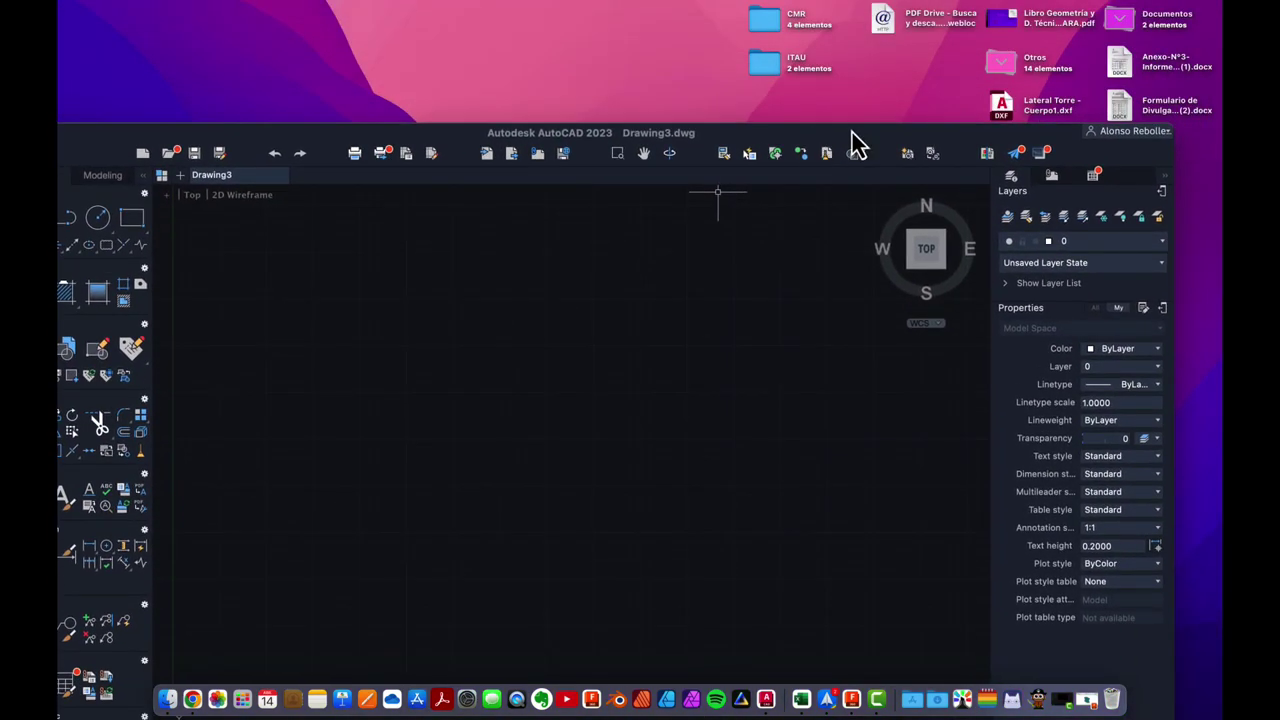
drag(1001, 106, 418, 432)
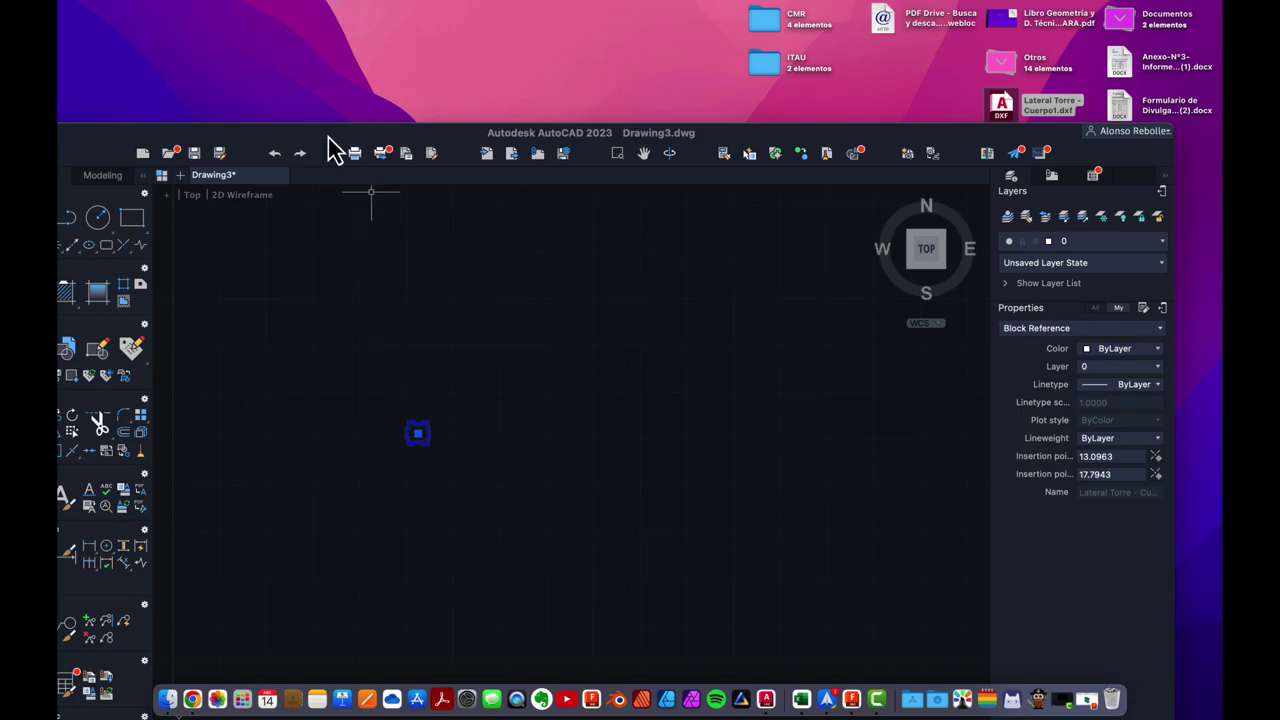
Maximise AutoCAD and select the inserted Lateral Torre block outline
drag(334, 149, 366, 25)
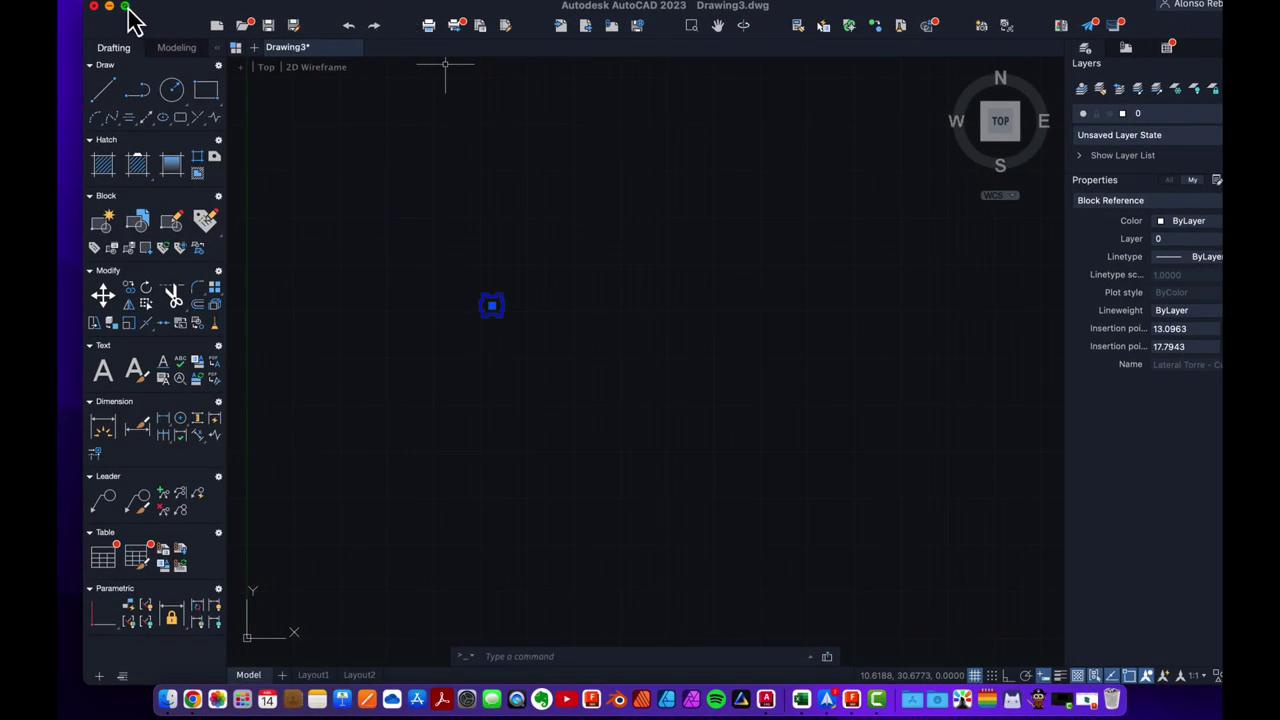
click(125, 7)
scroll(423, 343, up, 5)
scroll(421, 341, up, 2)
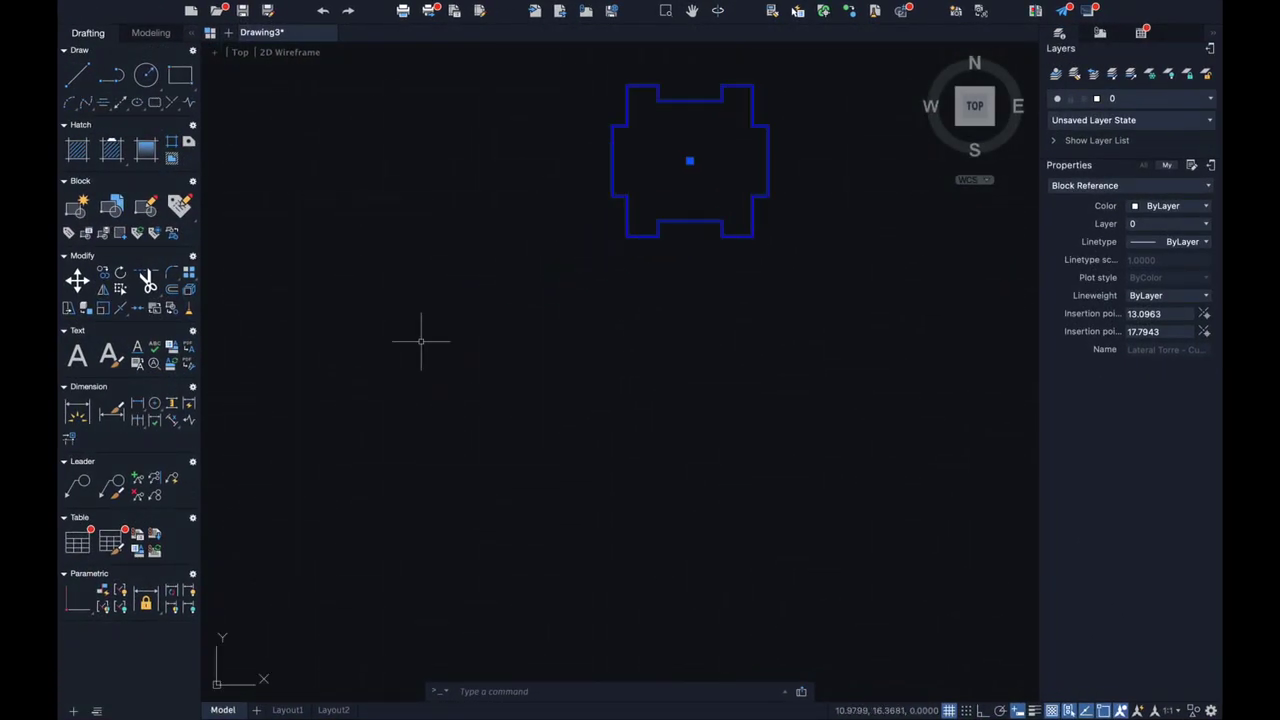
scroll(421, 341, down, 2)
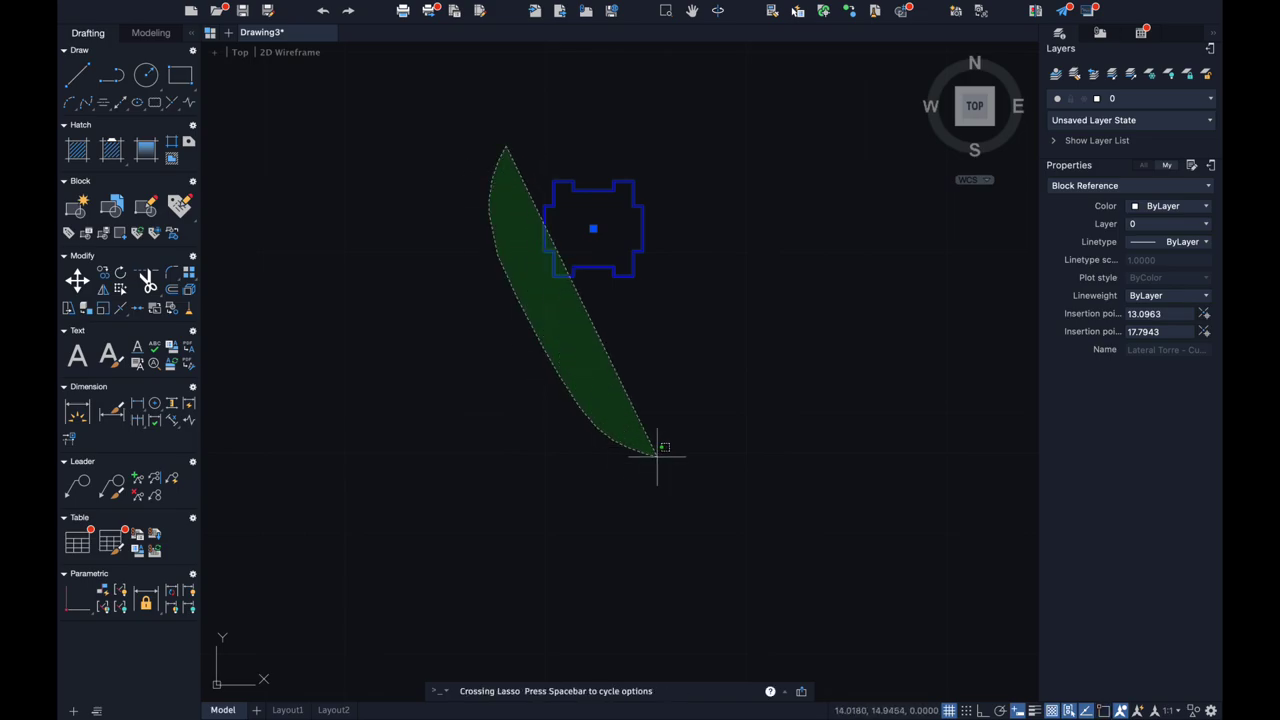
mouse_move(506, 145)
mouse_down()
mouse_move(700, 129)
mouse_move(448, 170)
mouse_up()
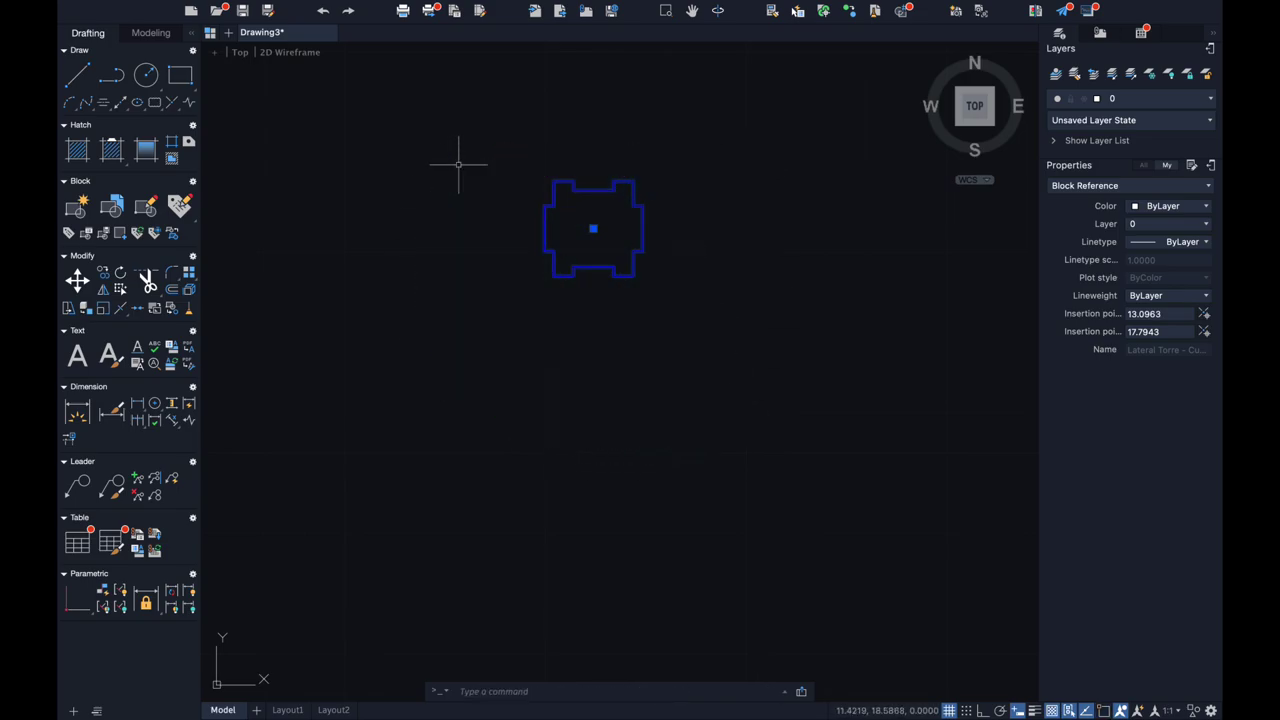
Set the colour of all 20 exploded outline lines to ByBlock
key(Escape)
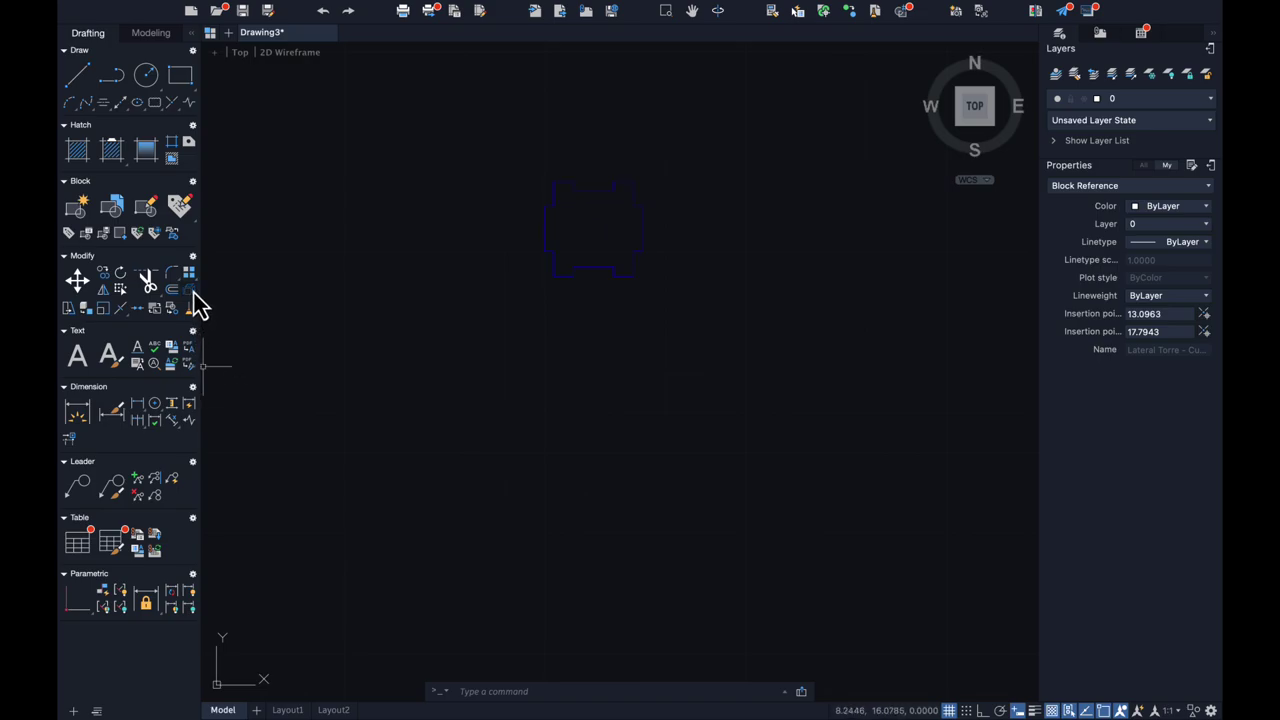
drag(686, 158, 435, 160)
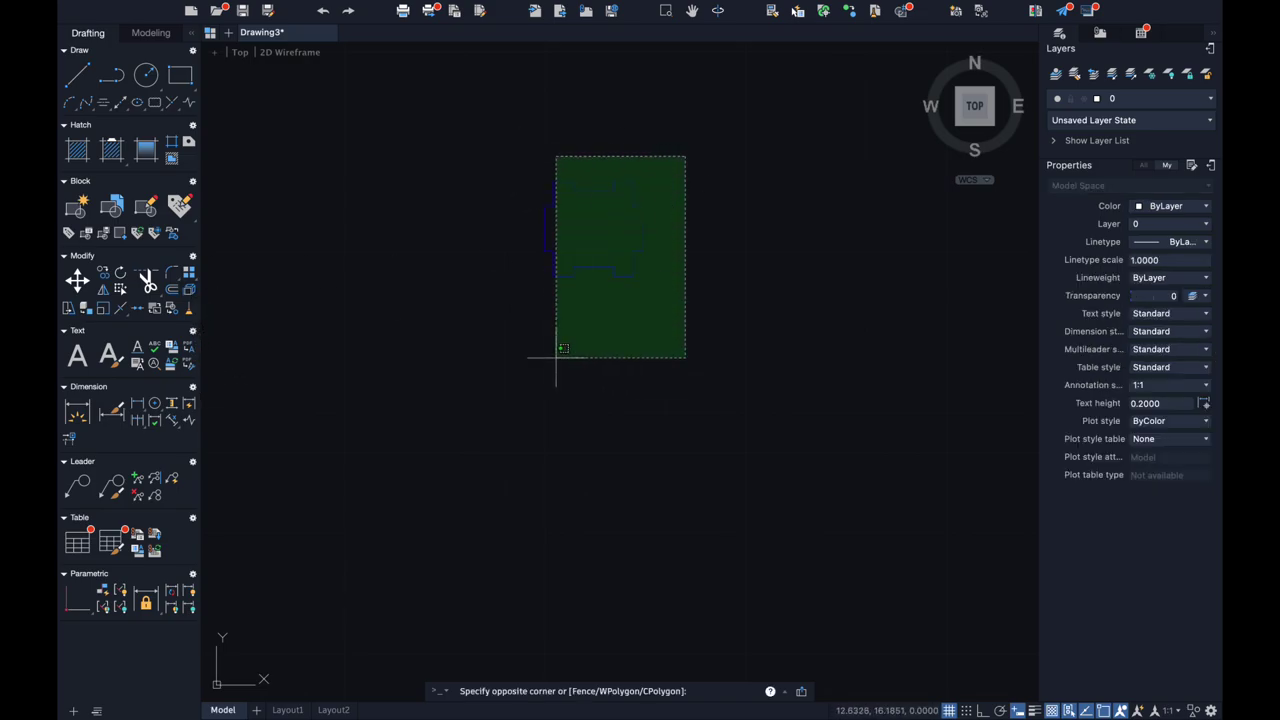
drag(718, 123, 471, 171)
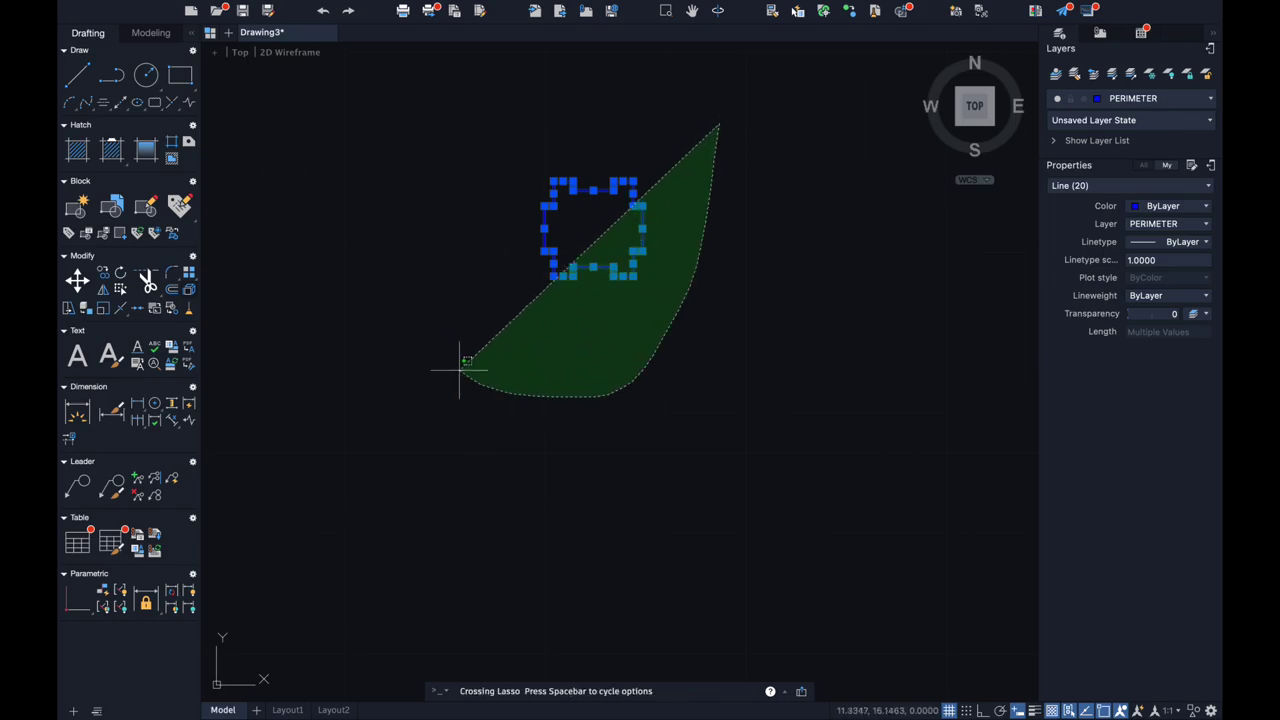
click(1180, 207)
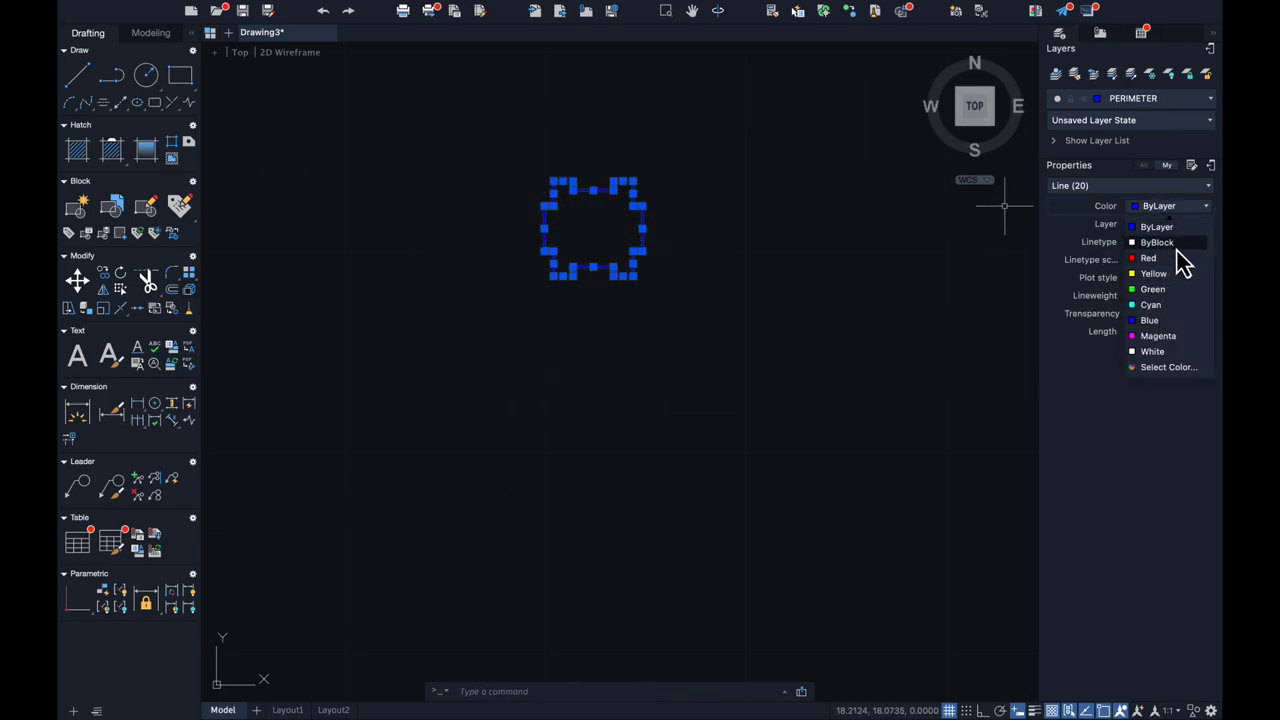
click(1157, 242)
key(Escape)
Select the outline's right vertical edge
scroll(692, 204, up, 3)
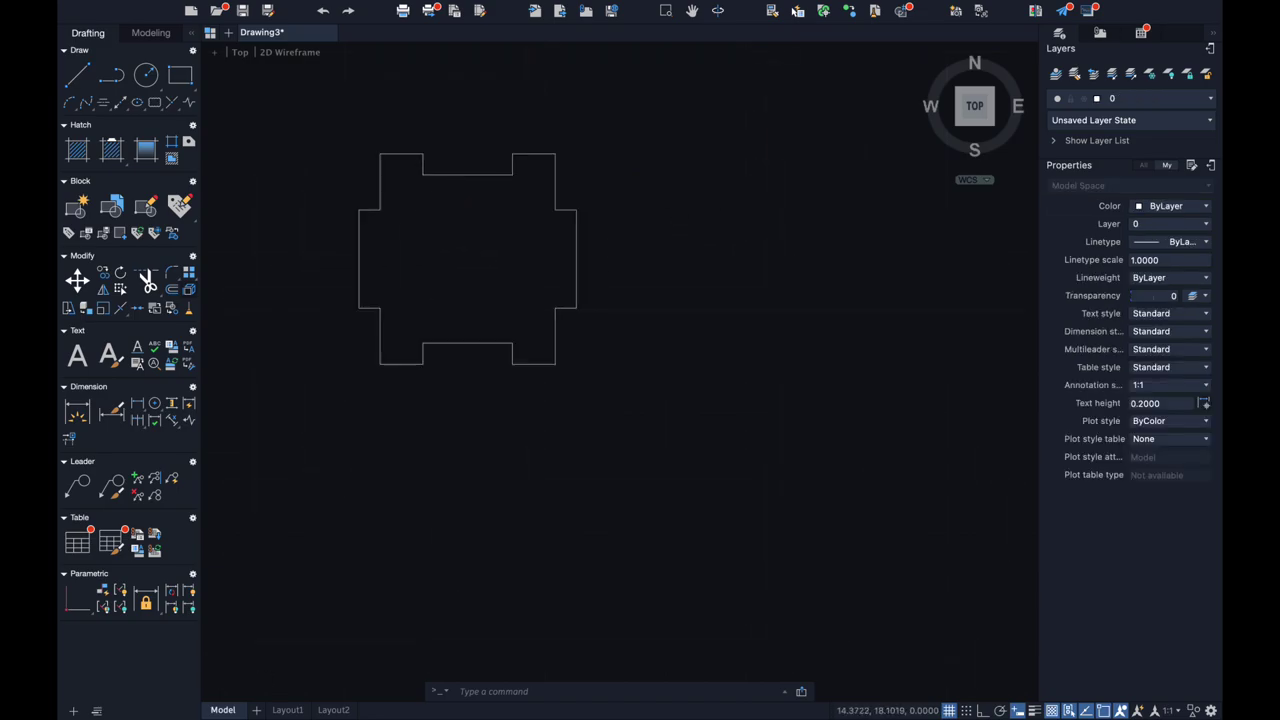
scroll(692, 204, up, 2)
scroll(691, 203, down, 1)
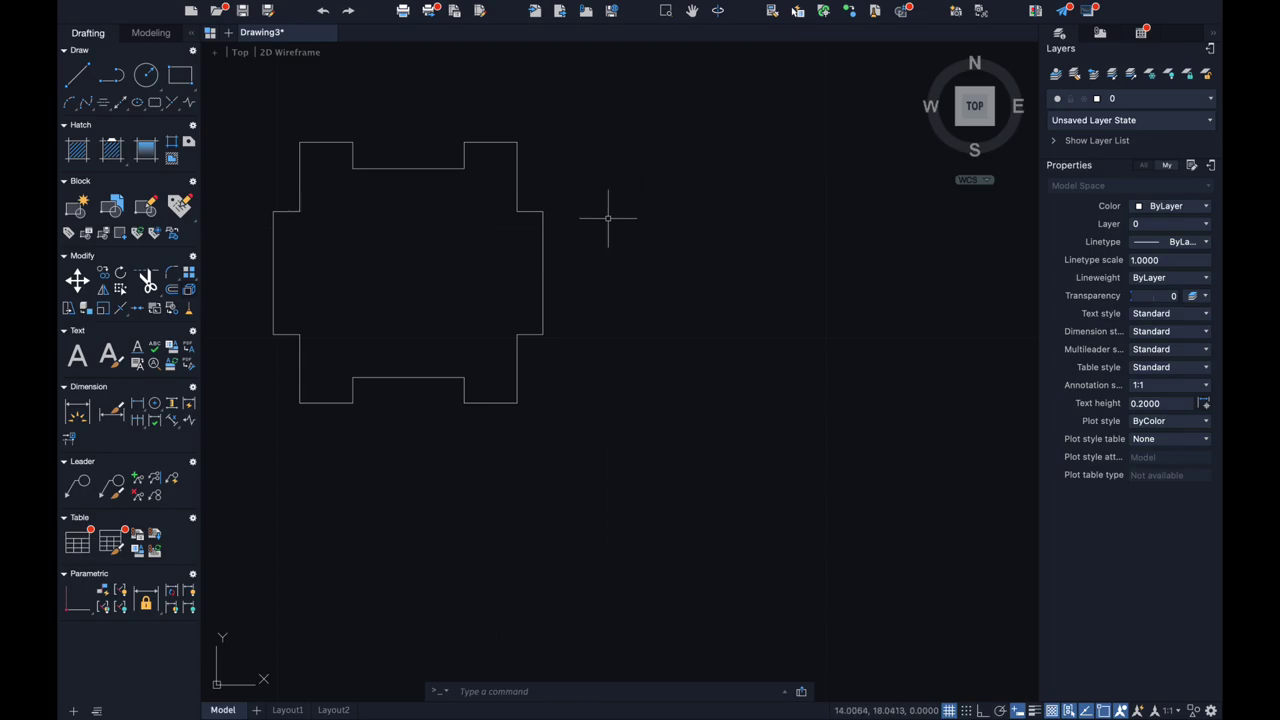
click(542, 237)
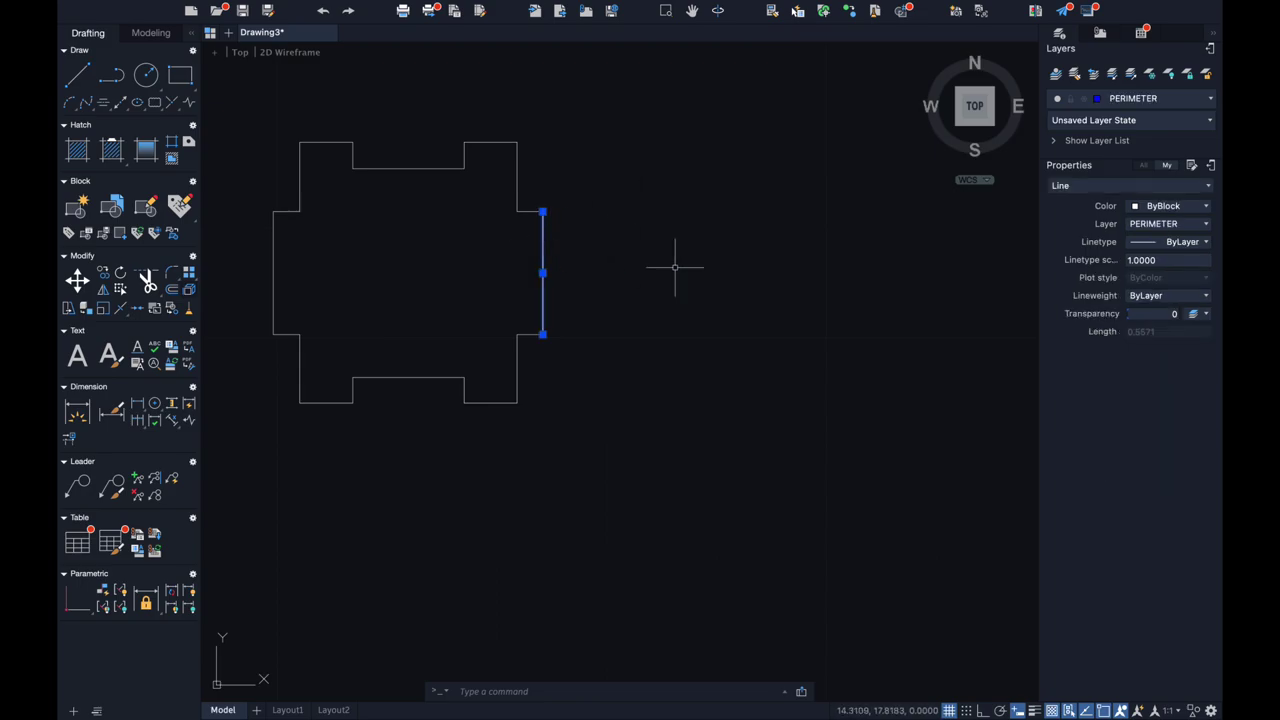
Dimension the right edge between its top and bottom corners, placing 0.5571 to the right
key(Escape)
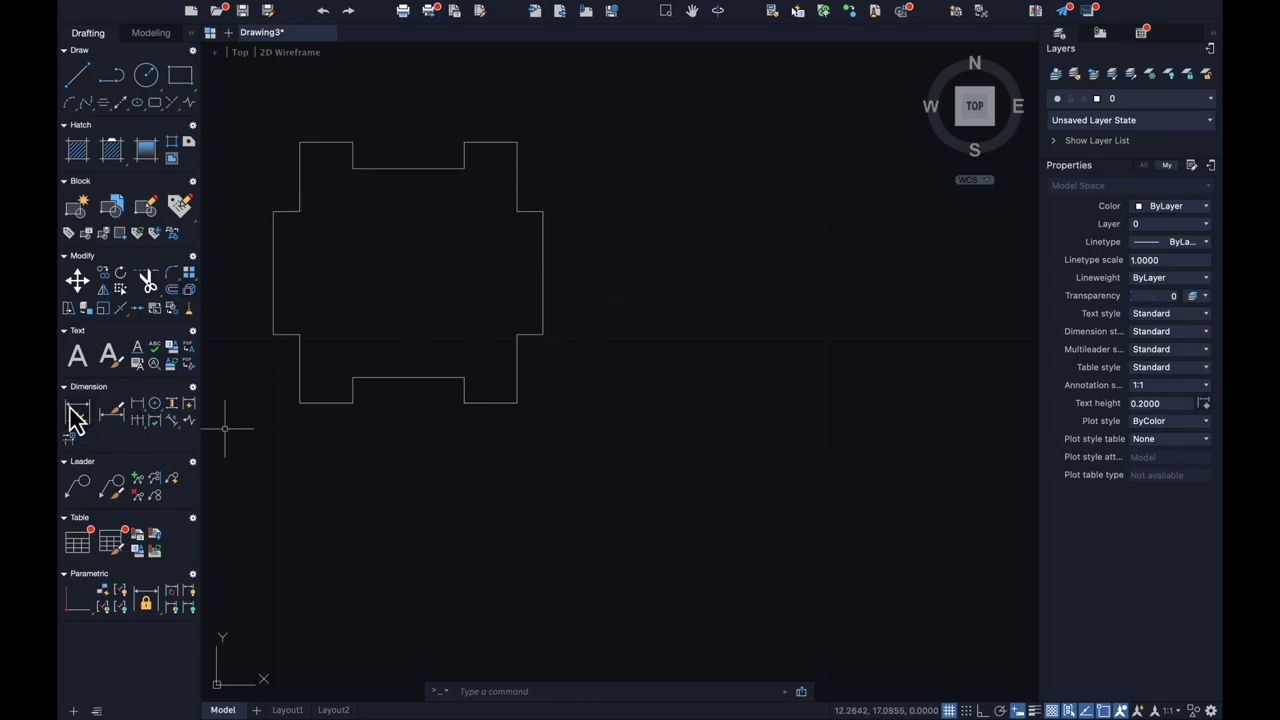
click(76, 412)
click(542, 211)
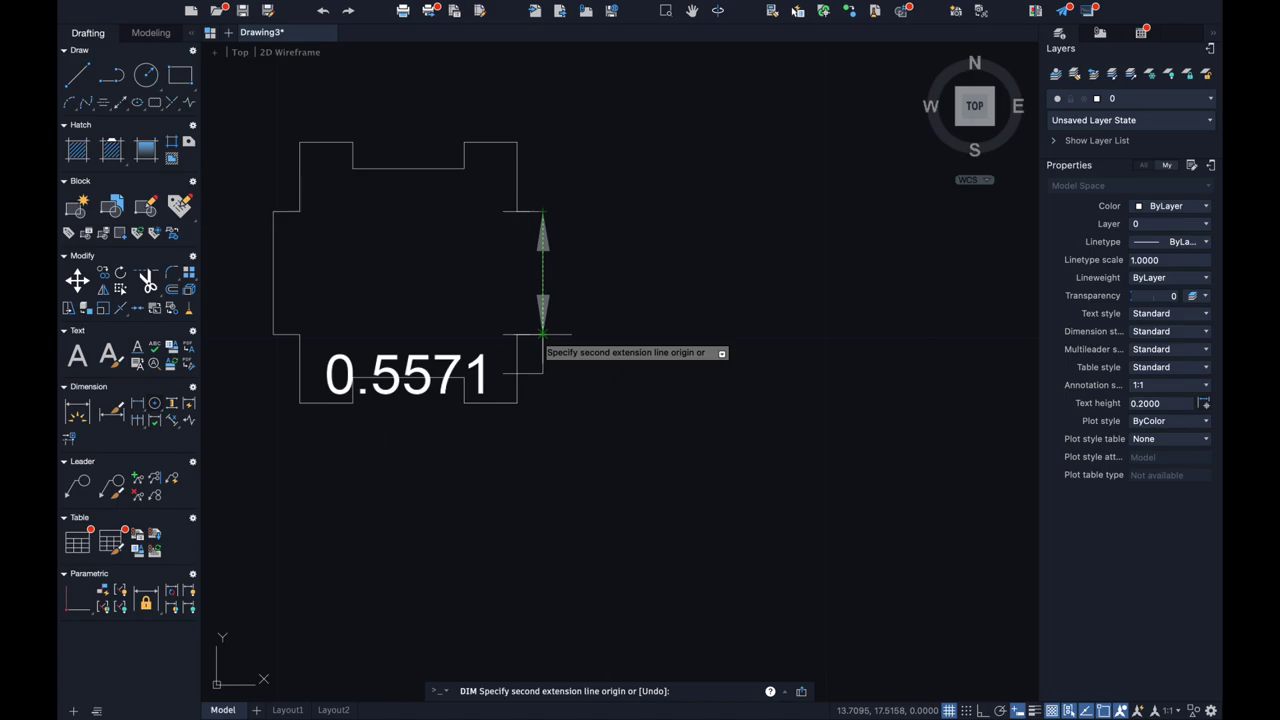
click(542, 332)
click(832, 362)
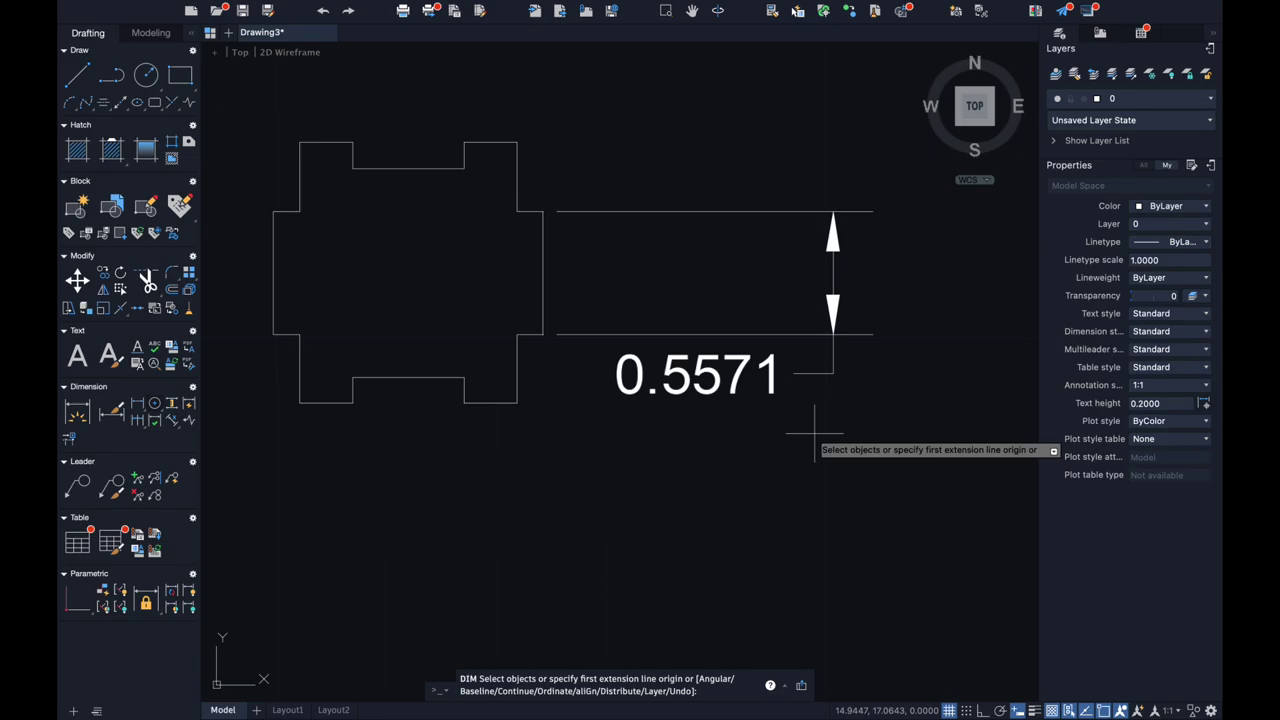
scroll(815, 435, down, 8)
scroll(815, 435, up, 6)
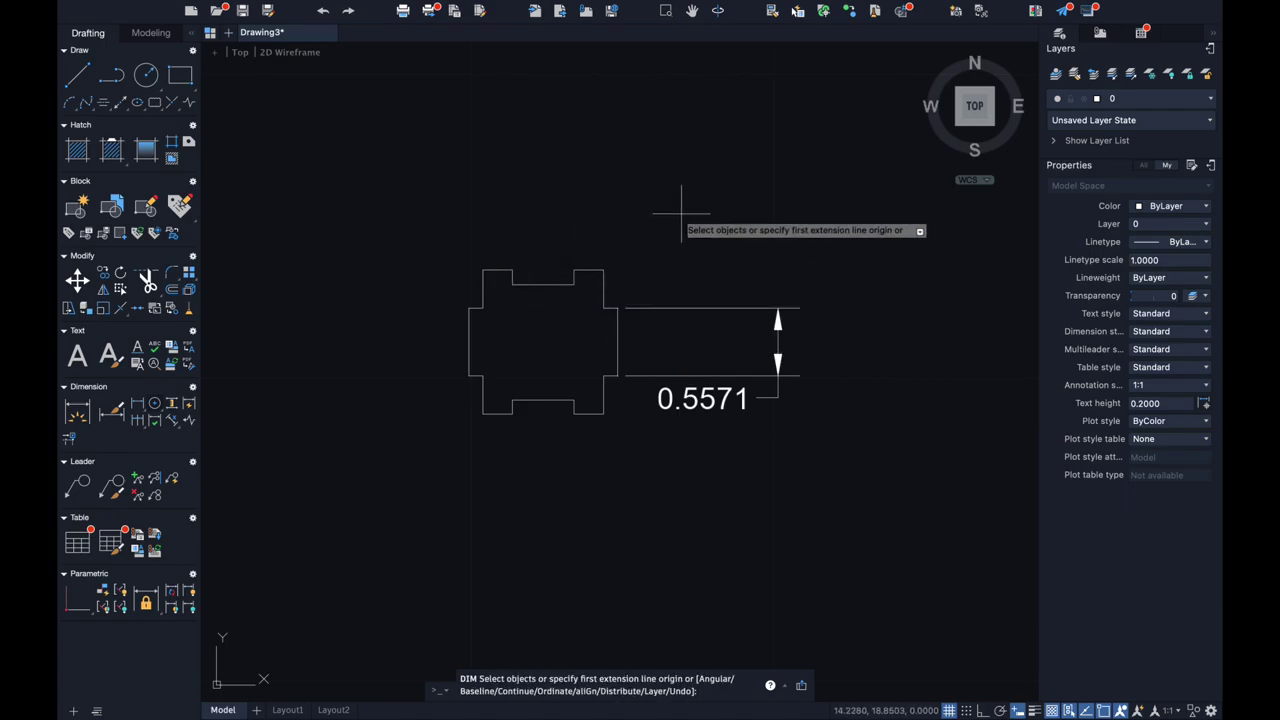
Select the plate outline together with its 0.5571 dimension
key(Escape)
drag(677, 211, 349, 509)
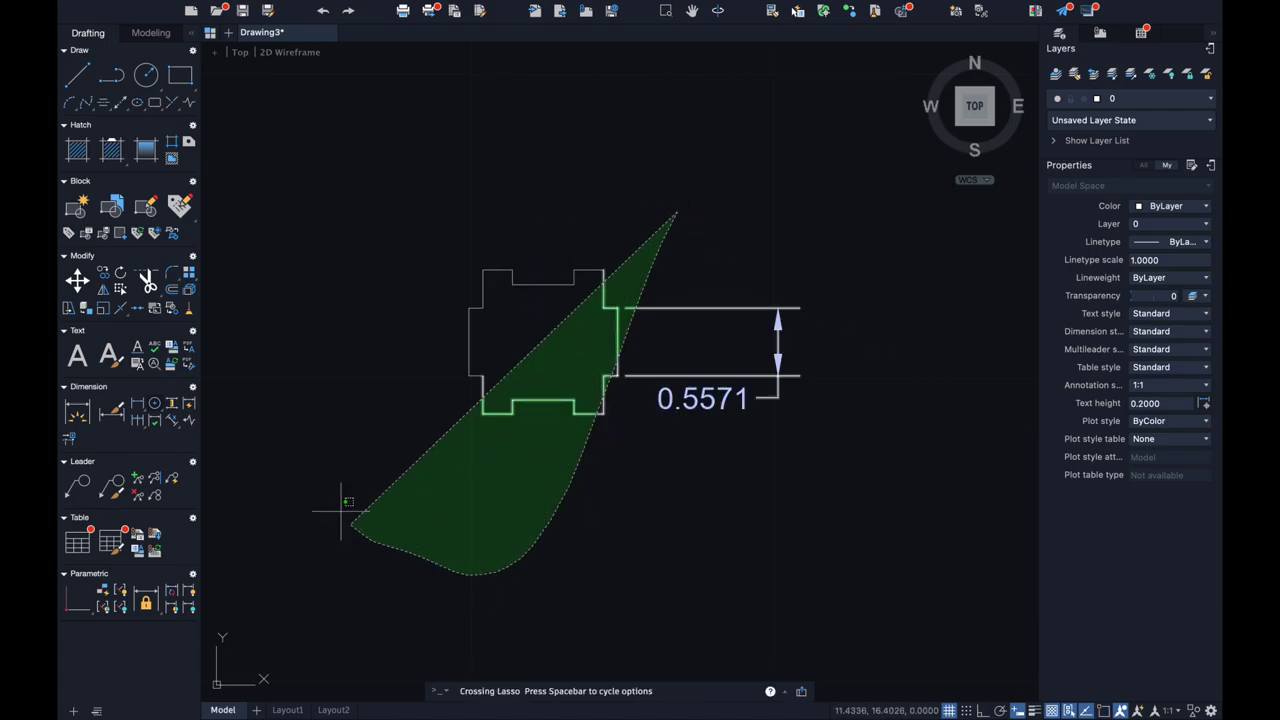
click(852, 235)
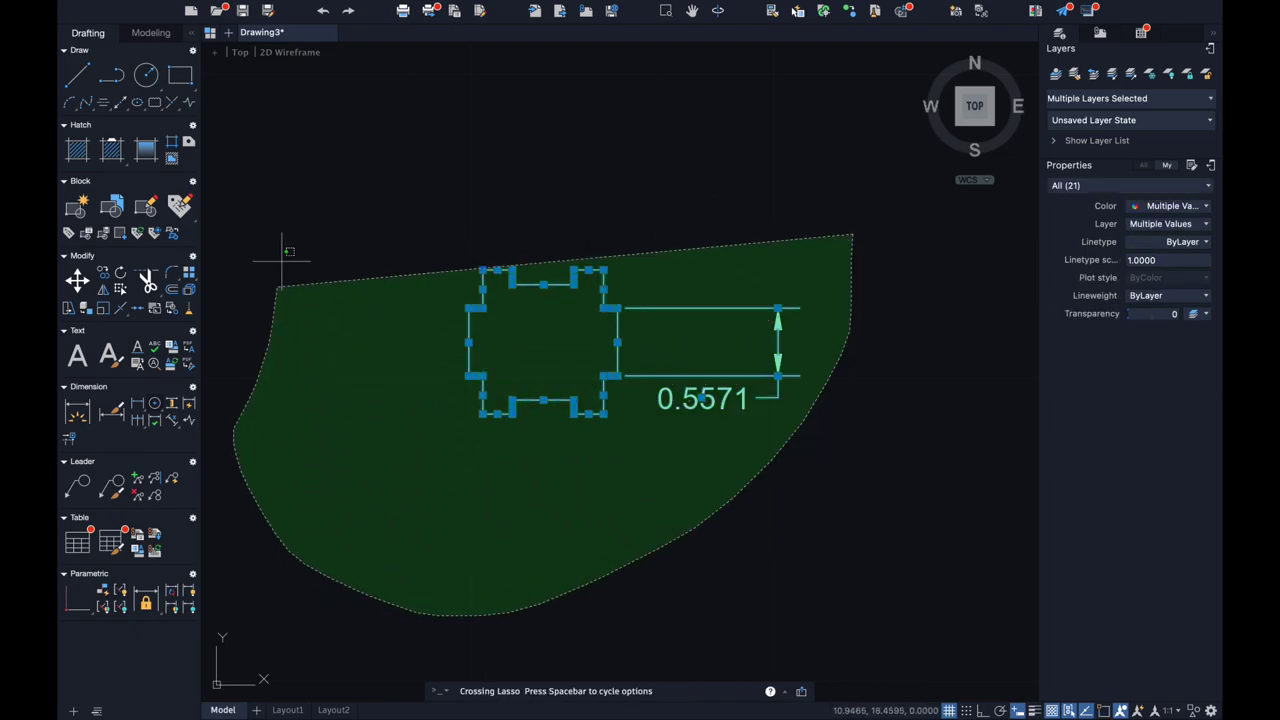
drag(803, 421, 337, 171)
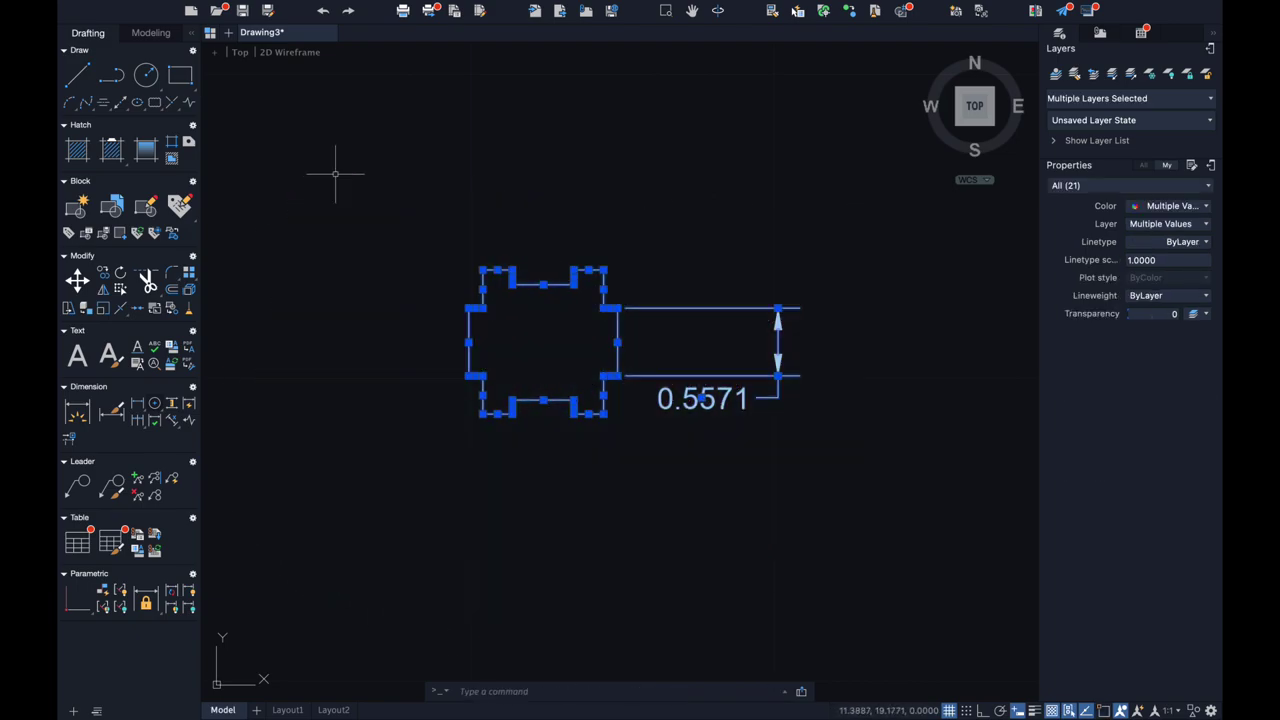
Scale them by 25.1301382 about the outline's lower-left corner
click(105, 309)
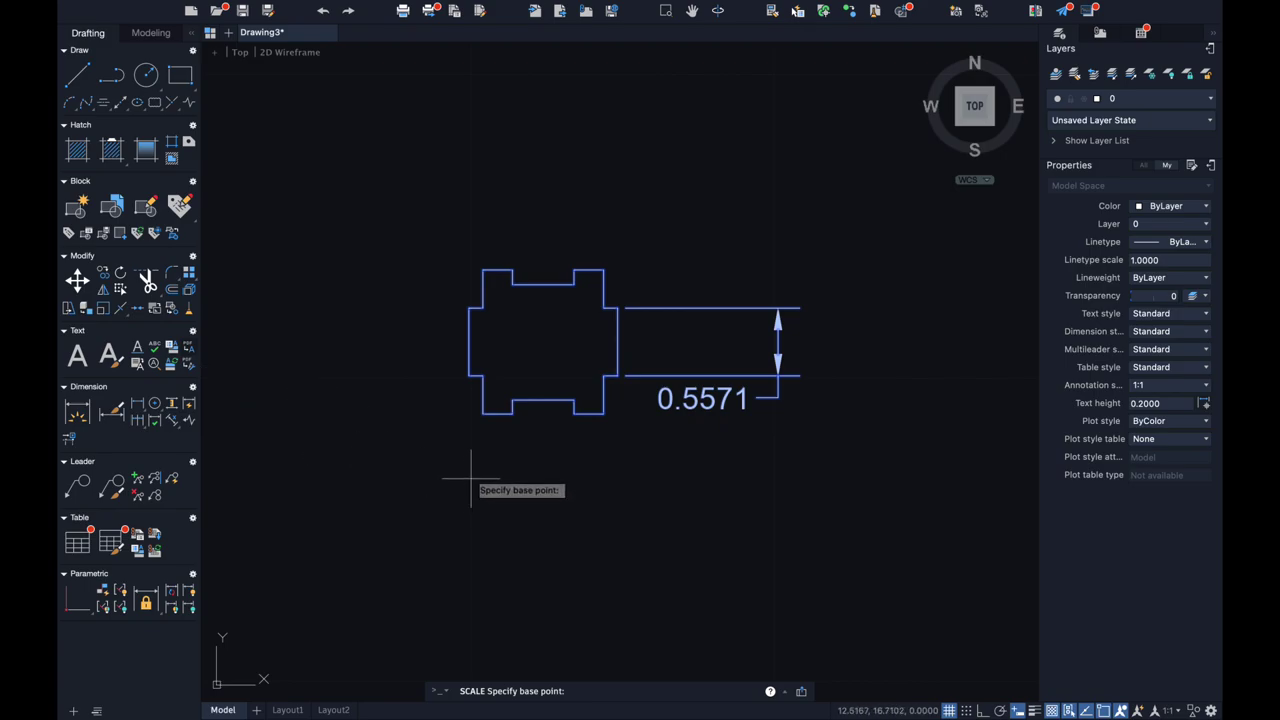
click(483, 412)
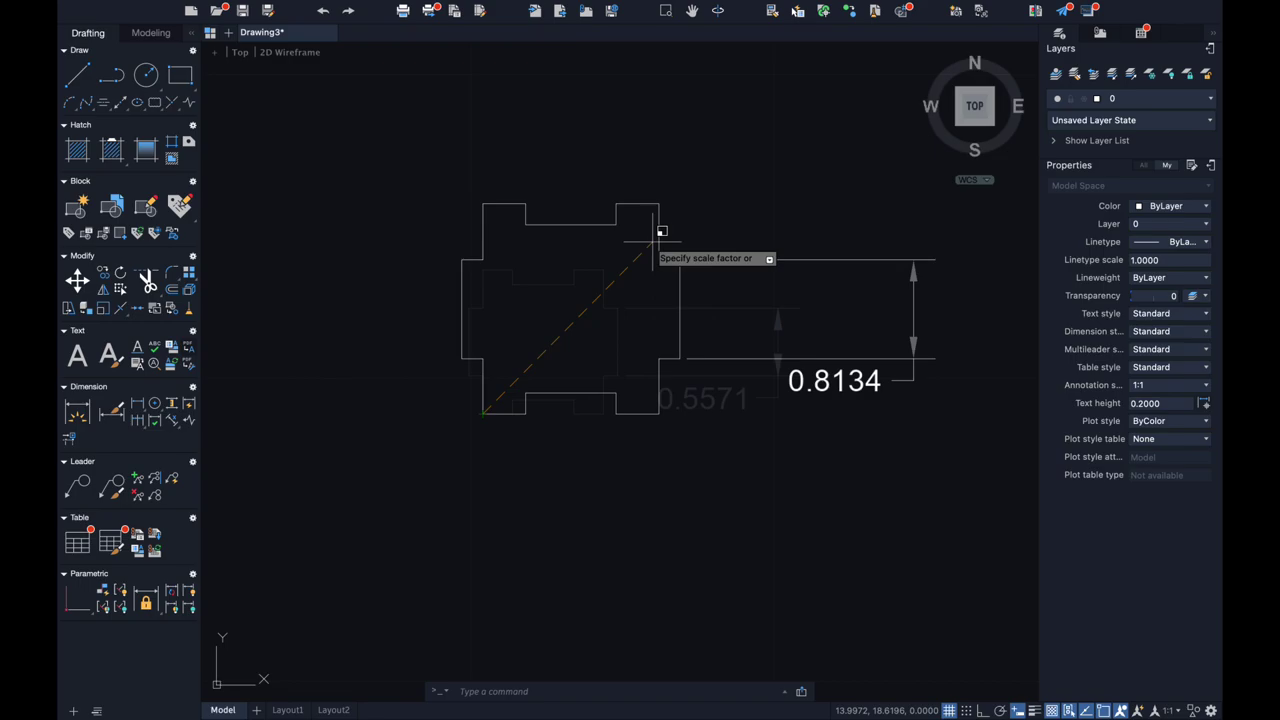
text(25.)
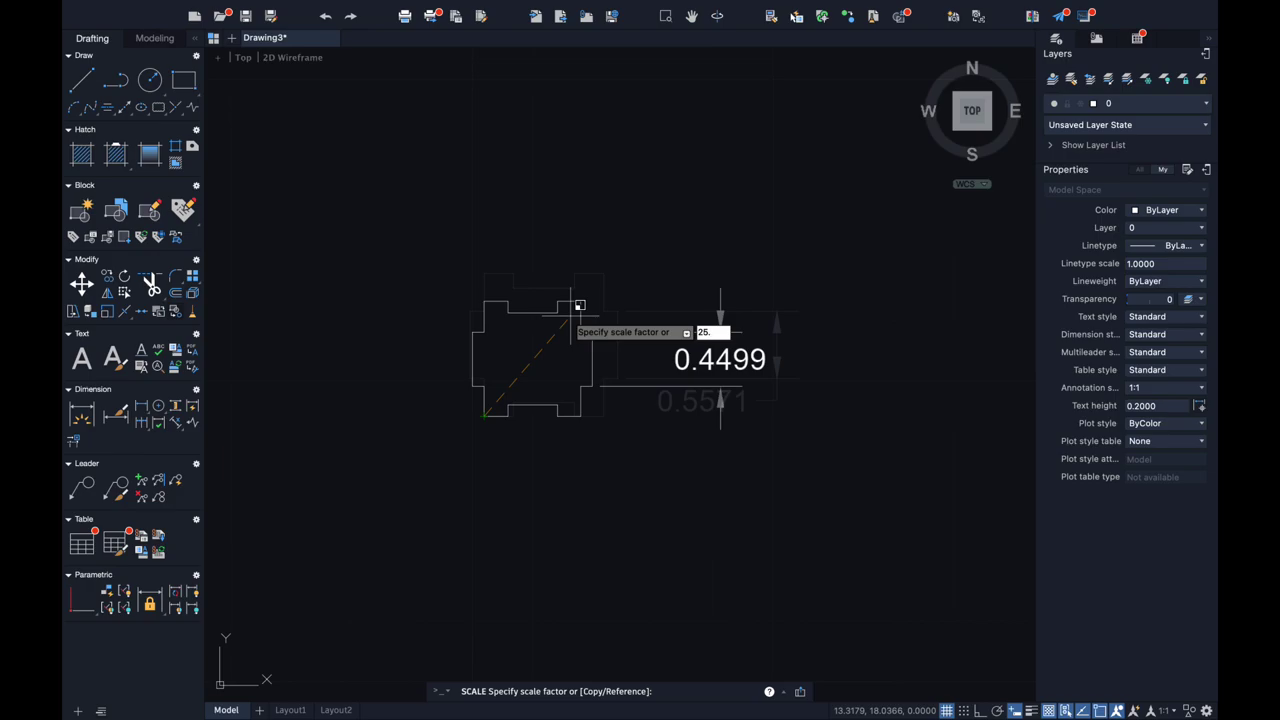
text(130)
text(1)
text(382)
key(Return)
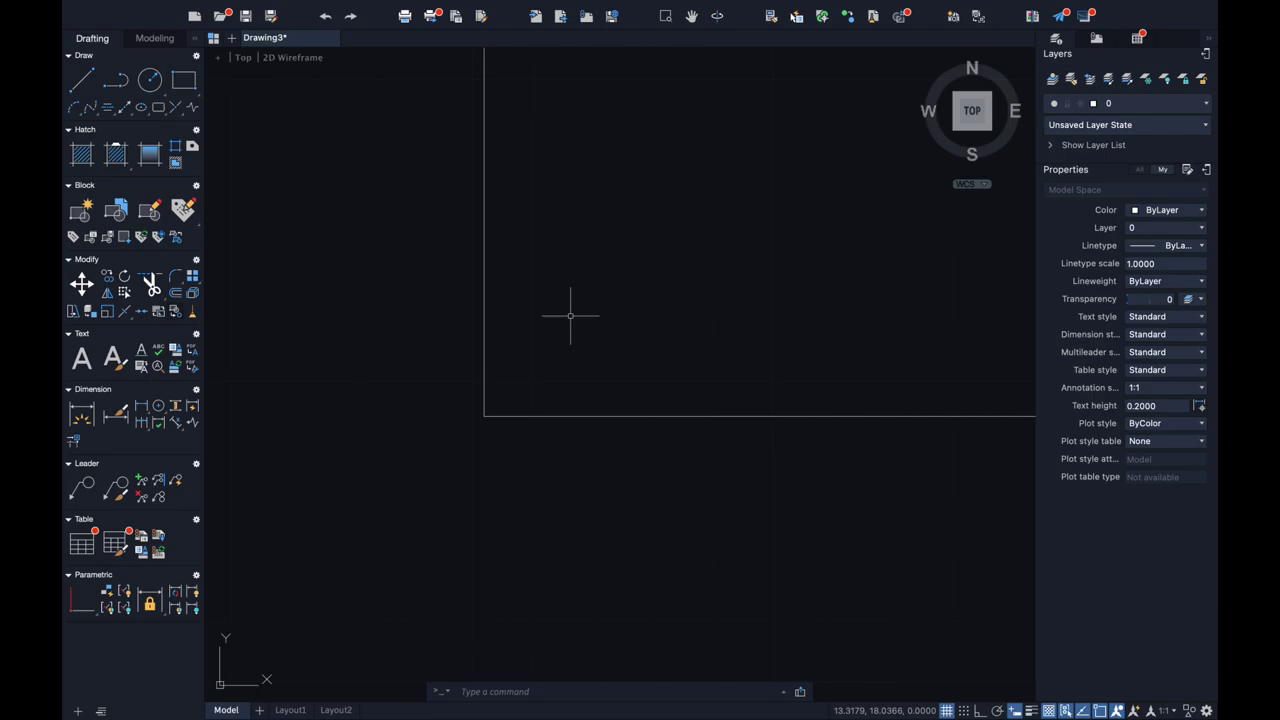
Zoom out to the whole outline and delete the old scaled dimension
scroll(570, 316, down, 2)
scroll(571, 314, down, 2)
scroll(571, 314, down, 2)
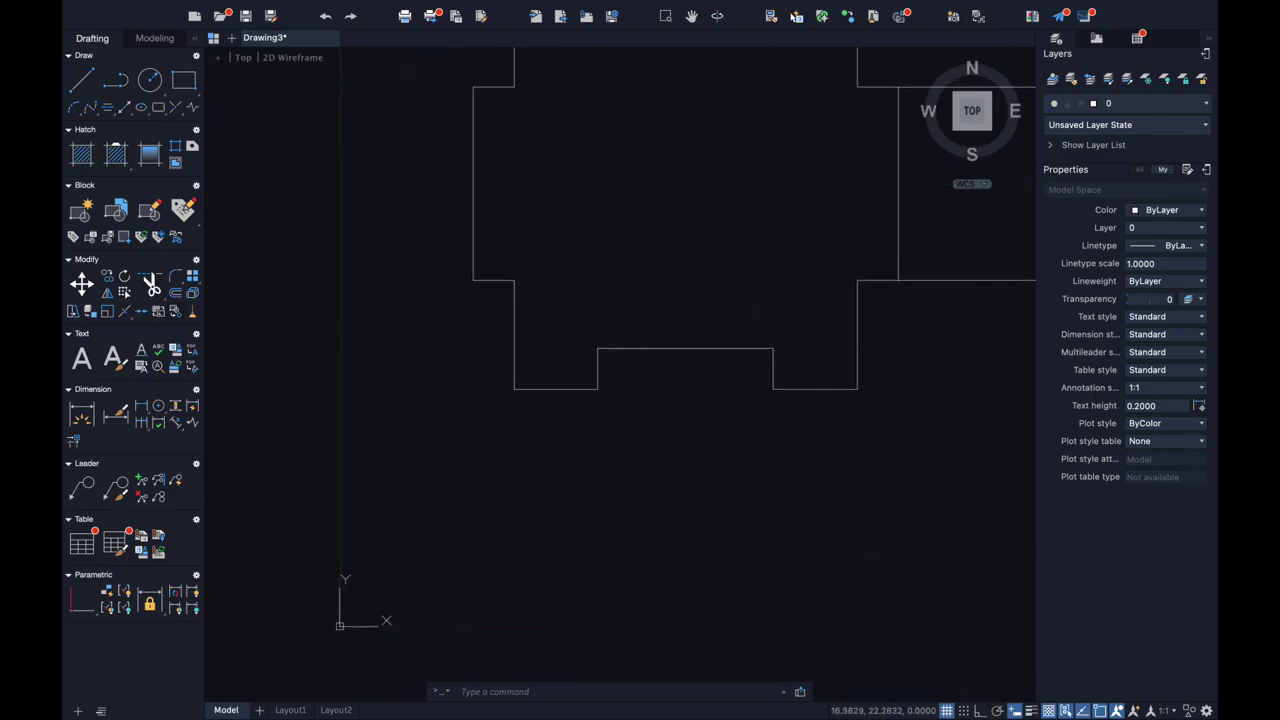
middle_drag(899, 182, 571, 316)
scroll(571, 316, down, 3)
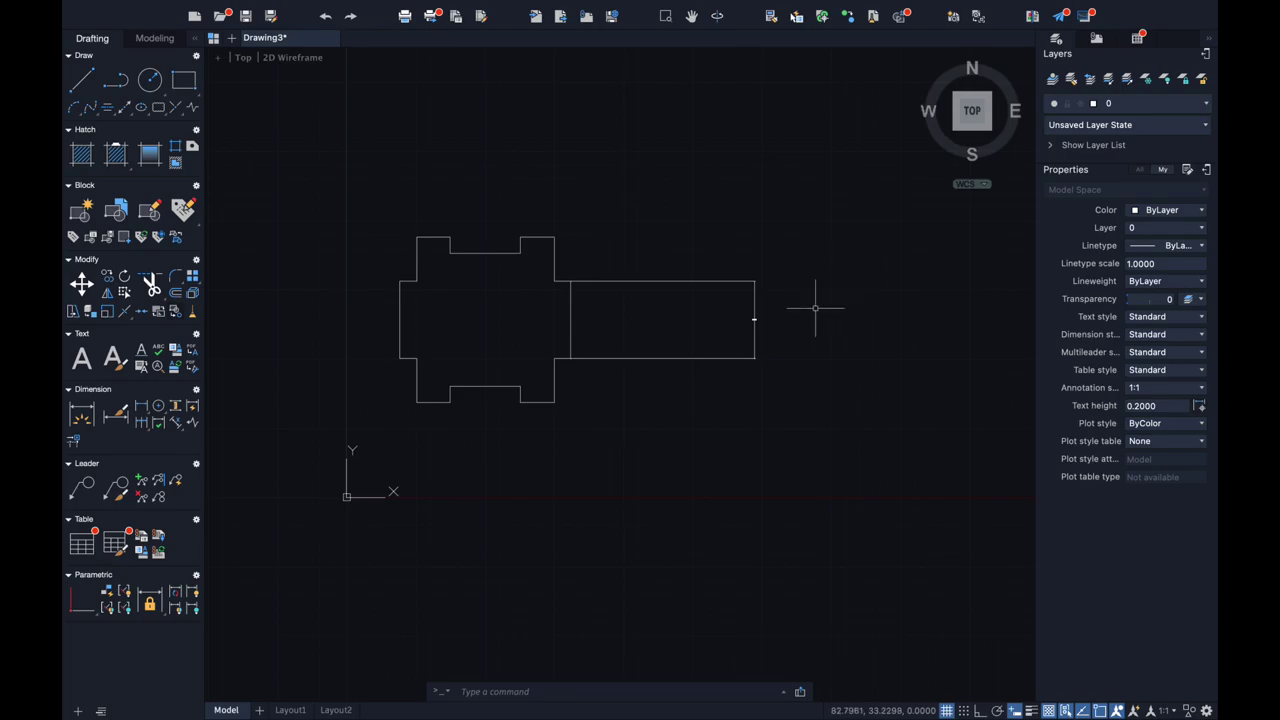
click(754, 309)
key(Delete)
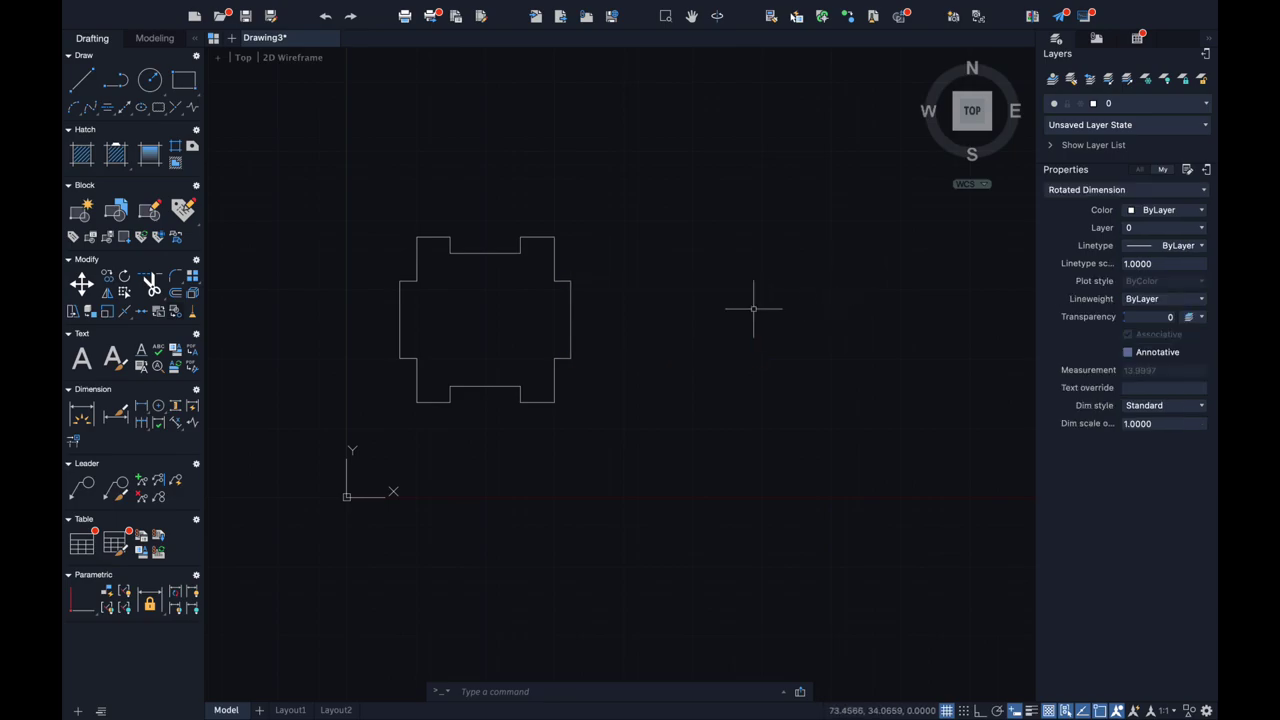
Add a new dimension on the right edge, which reads 13.9997
scroll(587, 328, up, 5)
scroll(587, 328, up, 3)
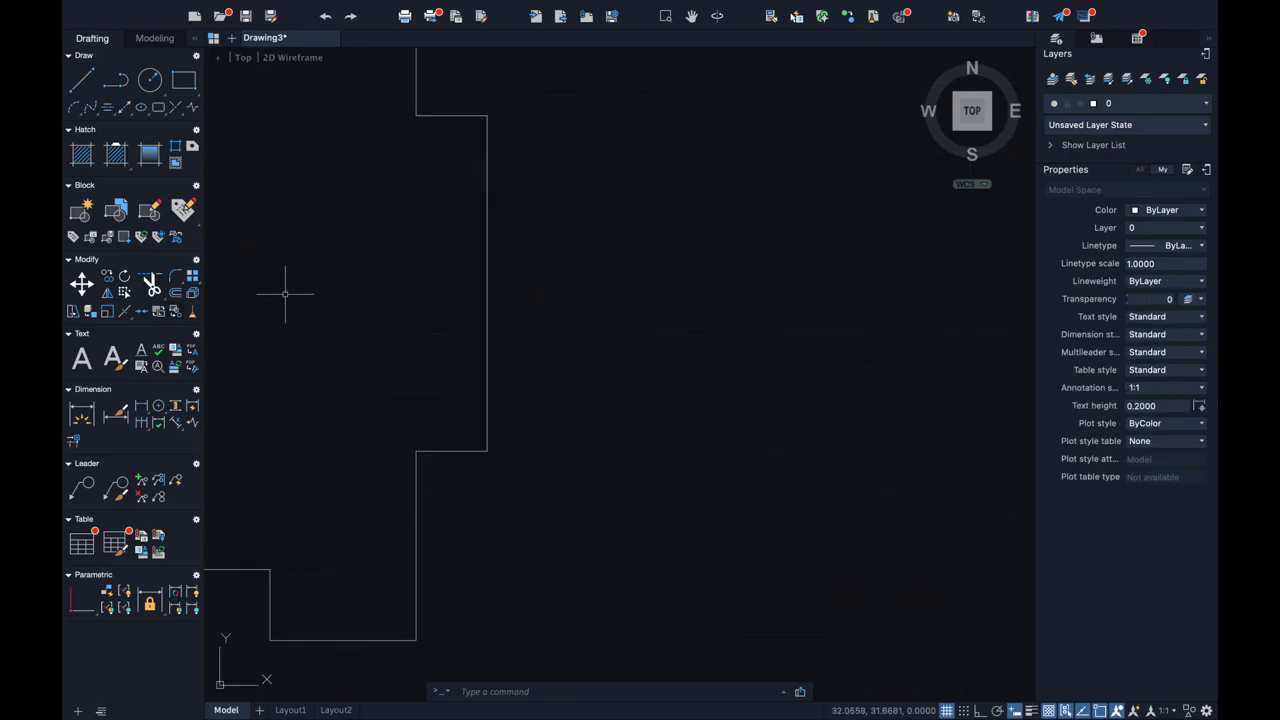
click(88, 420)
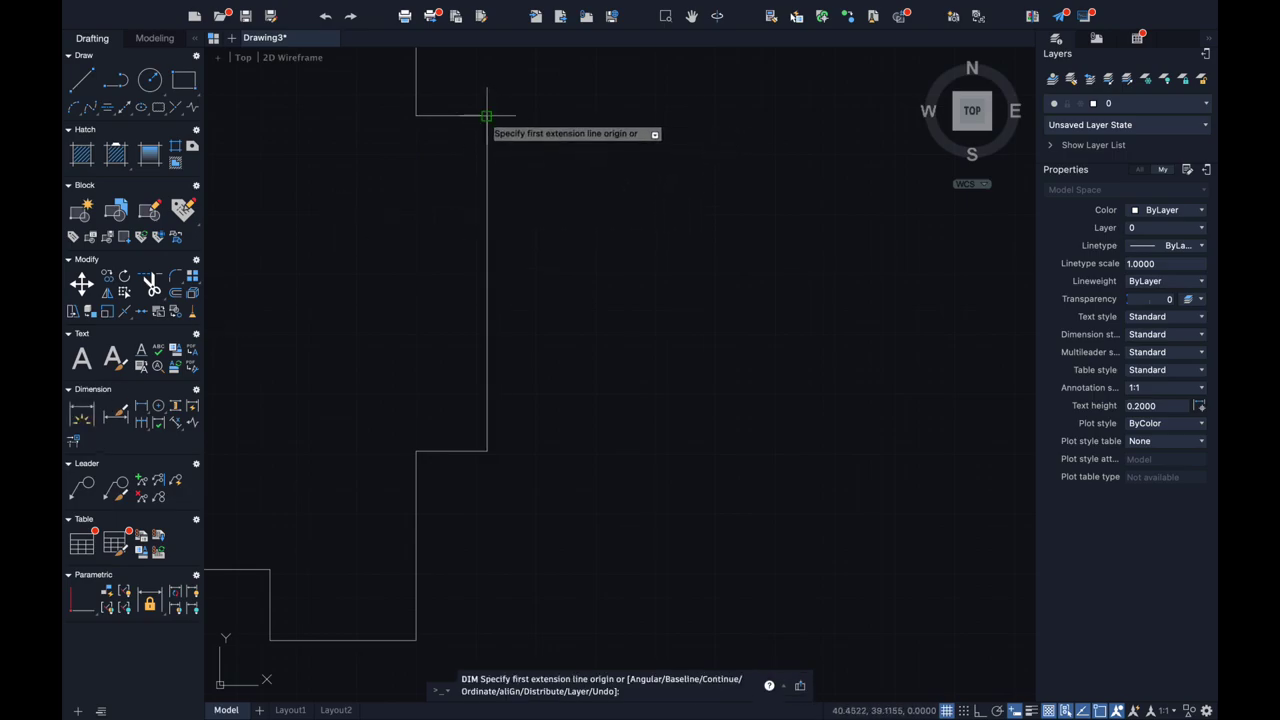
click(487, 116)
click(487, 451)
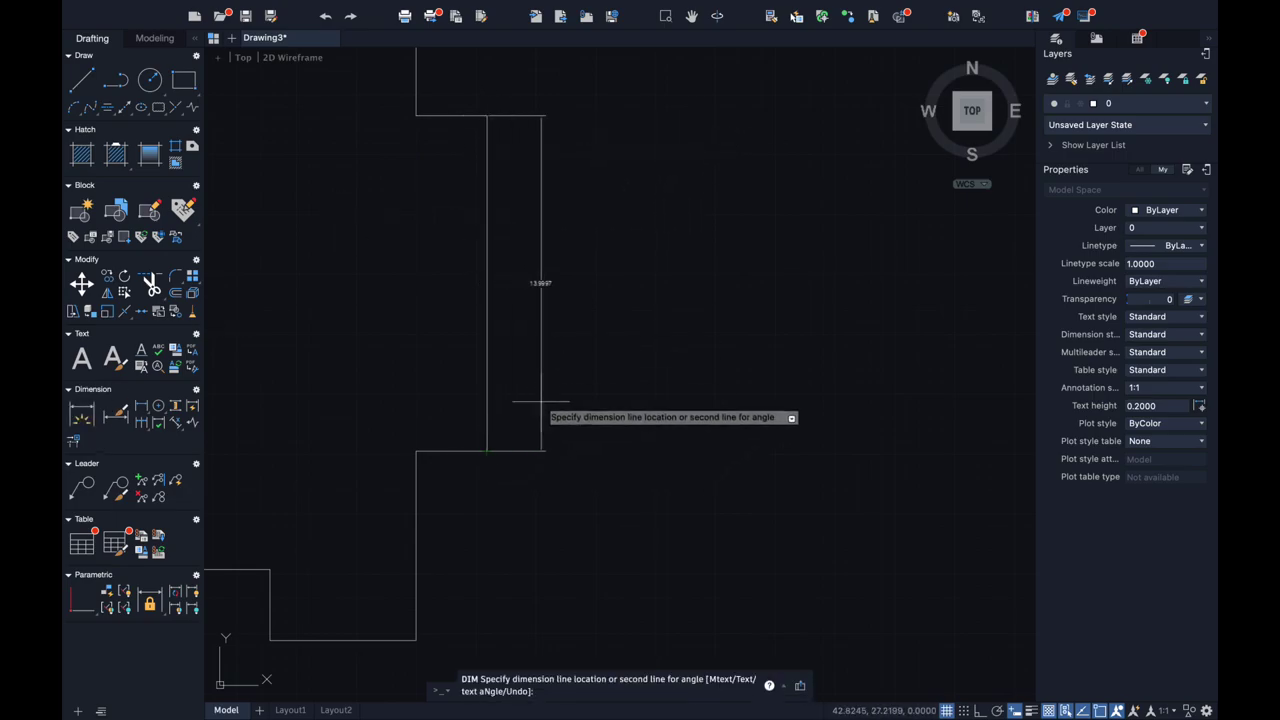
click(541, 395)
scroll(554, 306, up, 8)
scroll(554, 306, up, 2)
scroll(555, 313, down, 5)
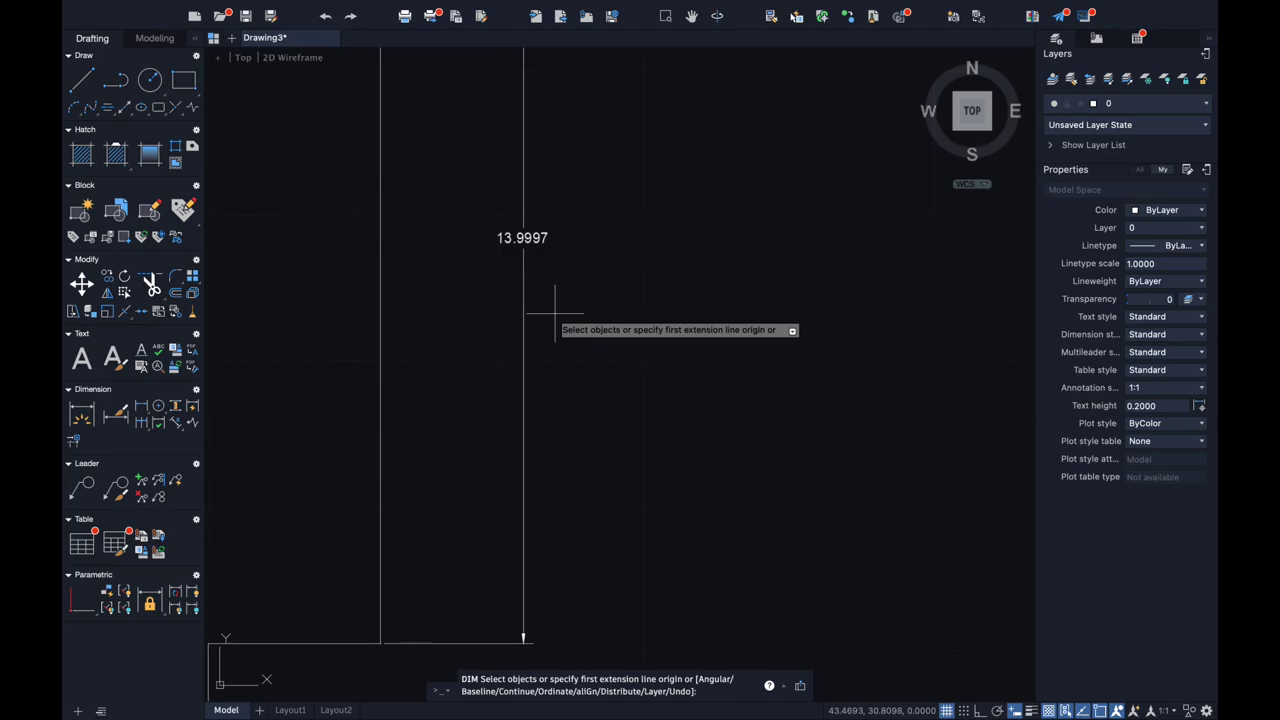
scroll(553, 311, down, 5)
scroll(560, 309, up, 2)
scroll(551, 306, up, 2)
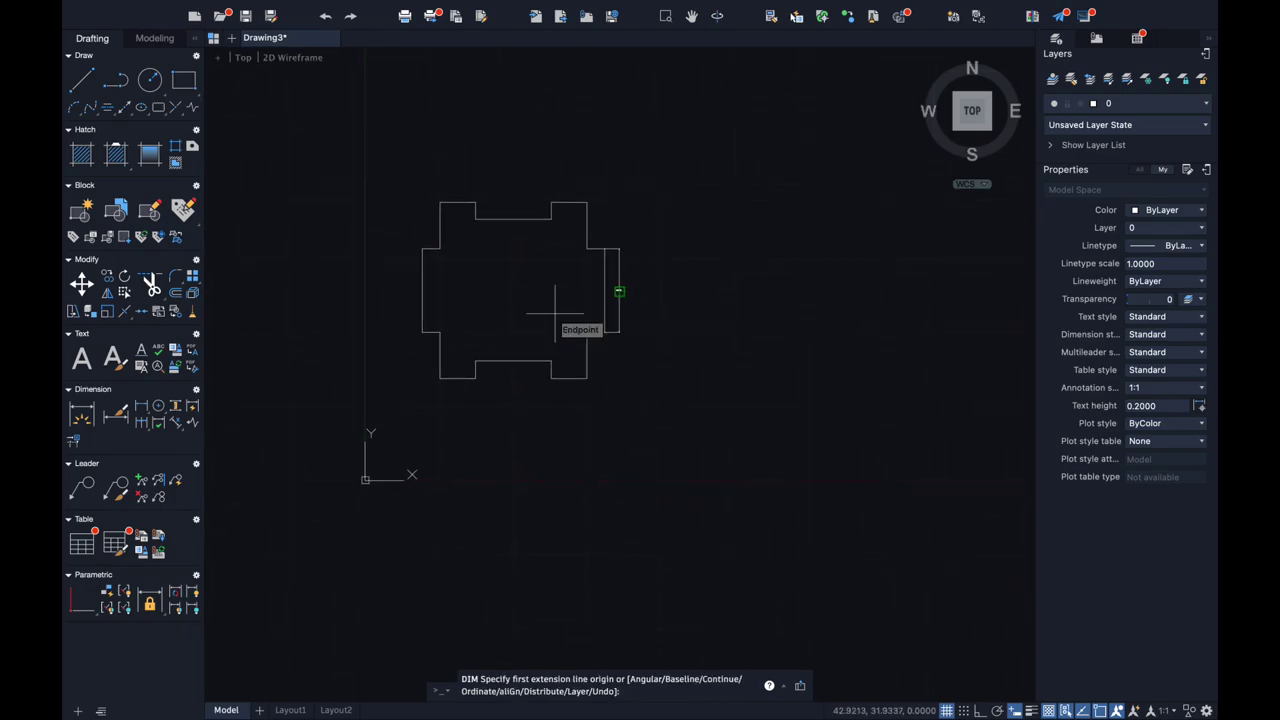
scroll(700, 290, up, 3)
scroll(485, 298, up, 1)
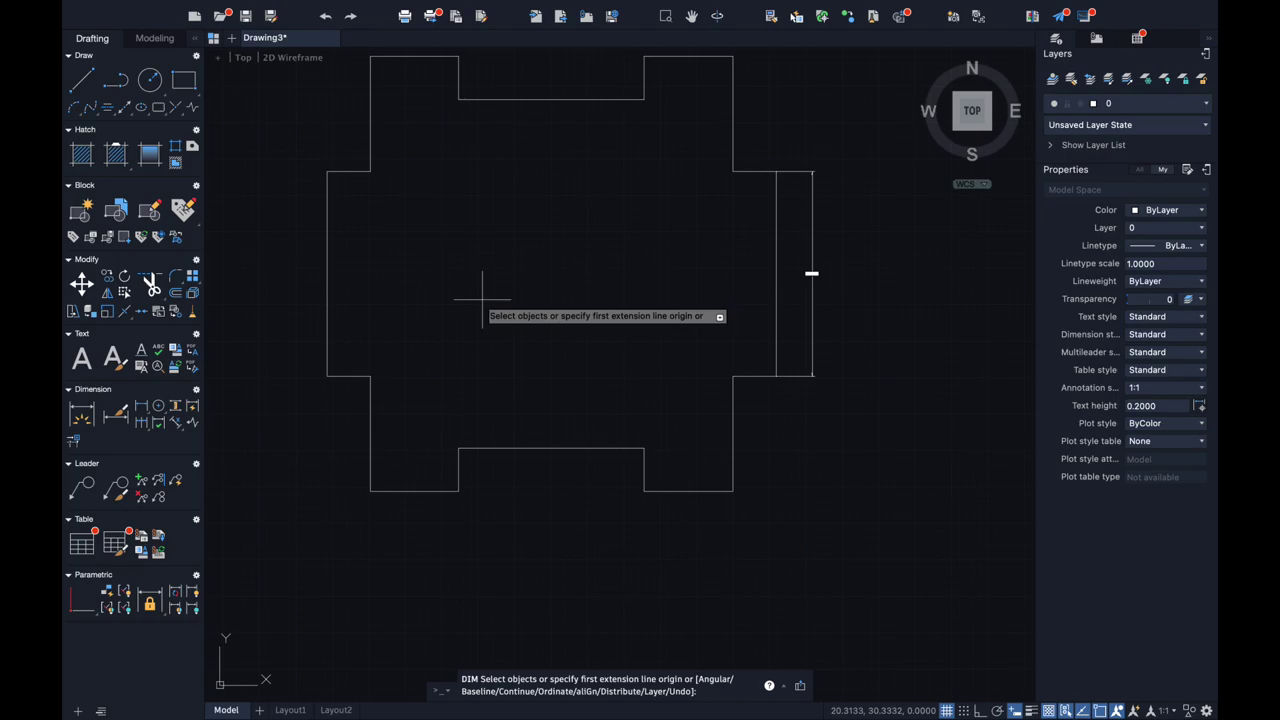
scroll(482, 298, up, 3)
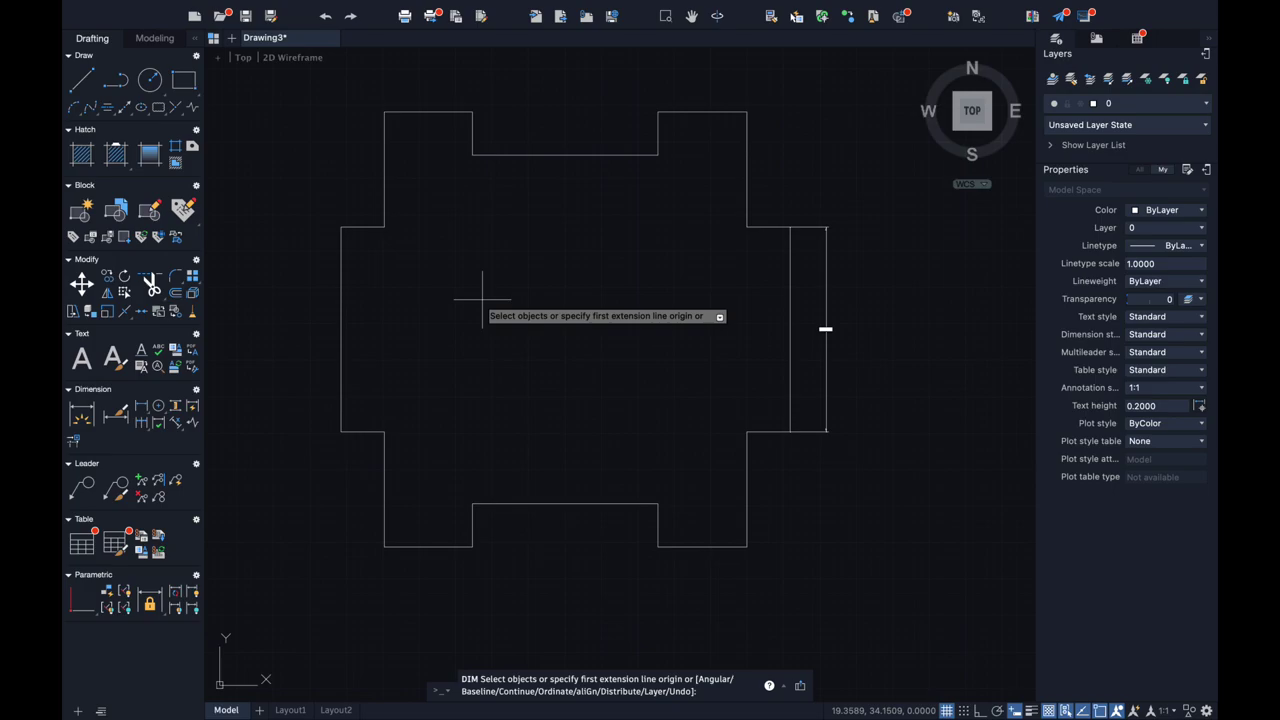